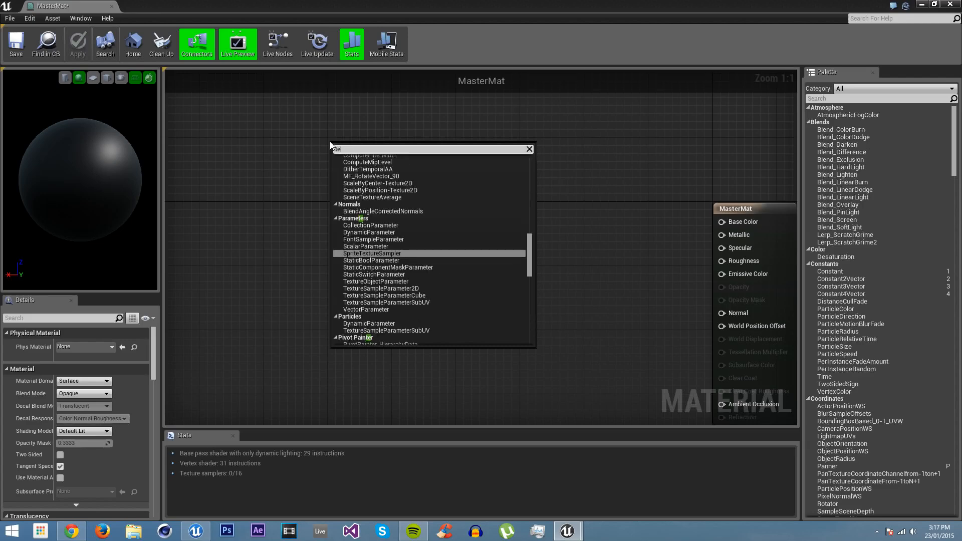
Add a TextureSampleParameter2D node named Diffuse to the material graph and place it well away from the MasterMat node
{"action": "type", "text": "urep"}
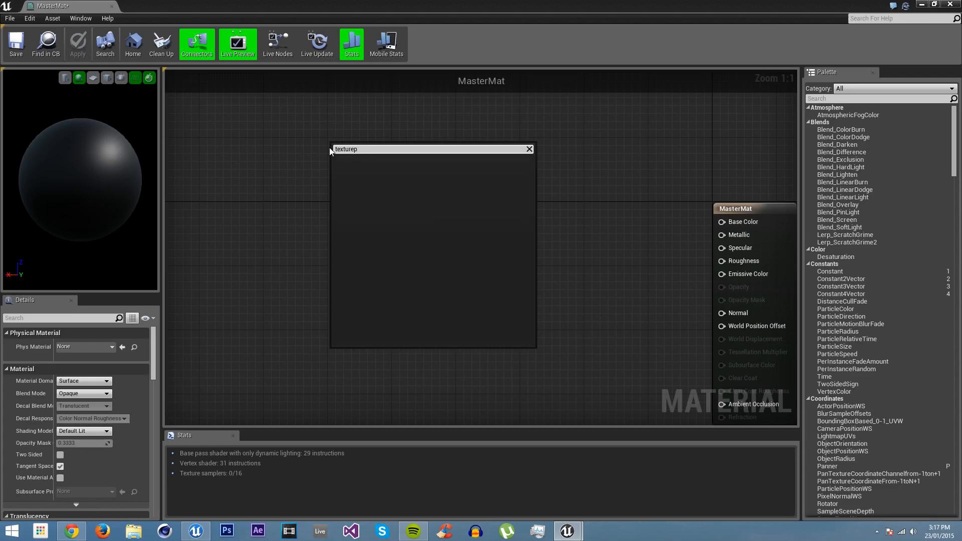
{"action": "key", "text": "BackSpace"}
{"action": "key", "text": "BackSpace"}
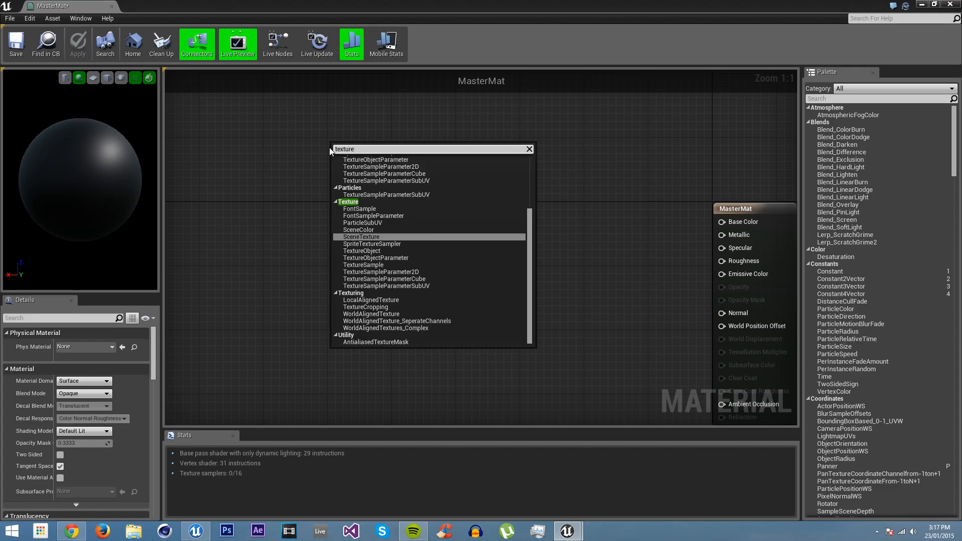
{"action": "type", "text": "para"}
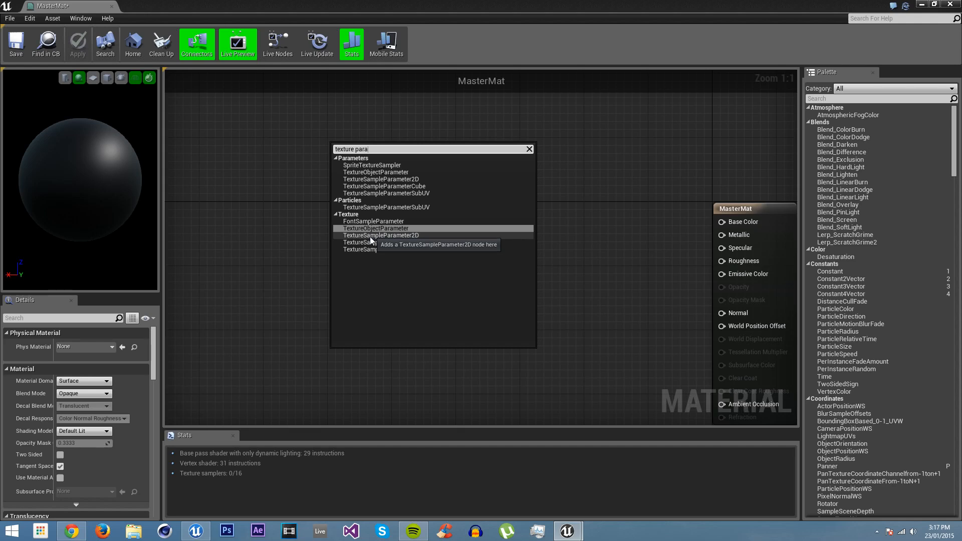
{"action": "left_click", "coordinate": [370, 235]}
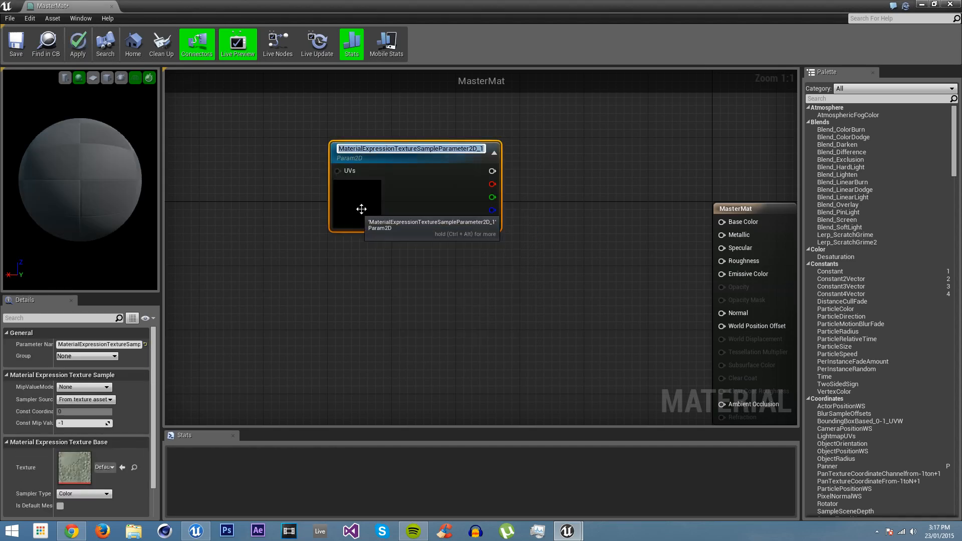
{"action": "type", "text": "Diffuse"}
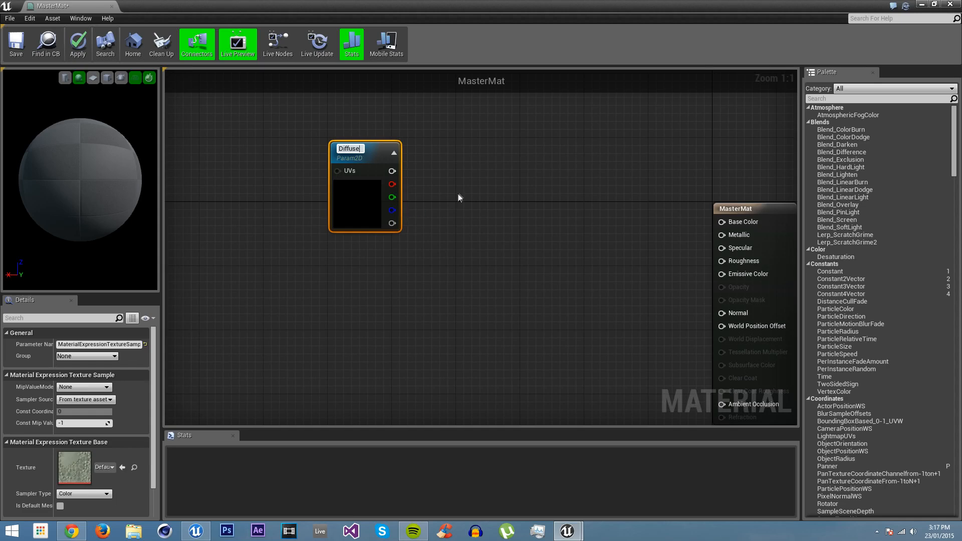
{"action": "key", "text": "Return"}
{"action": "left_click_drag", "start_coordinate": [357, 151], "coordinate": [290, 150]}
{"action": "right_click_drag", "start_coordinate": [426, 145], "coordinate": [433, 179]}
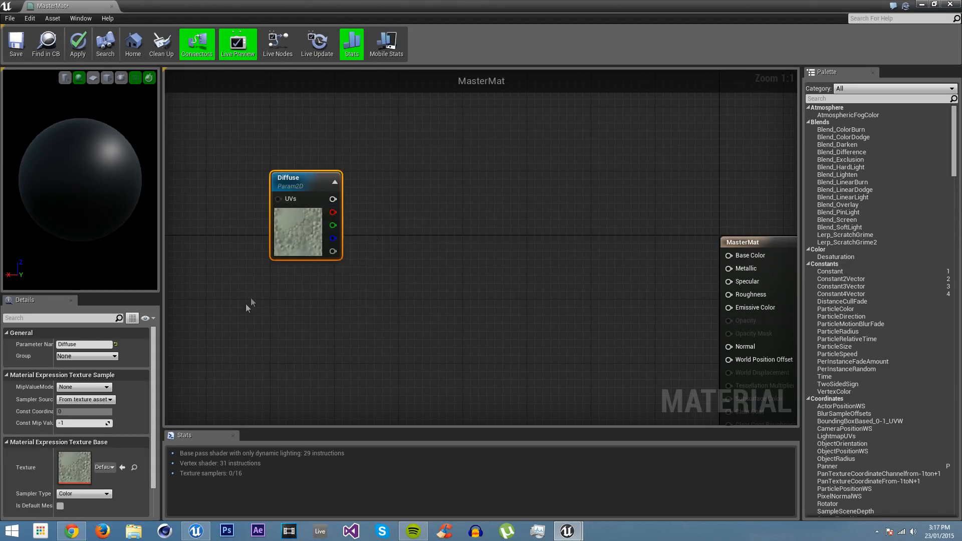
Assign the T_Rock_Basalt_D texture to the Diffuse parameter
{"action": "left_click", "coordinate": [107, 468]}
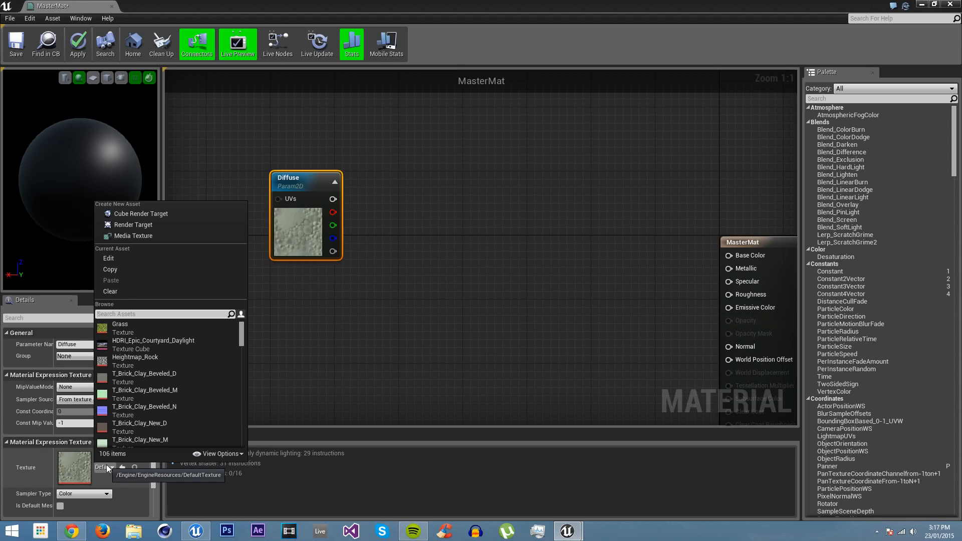
{"action": "type", "text": "basaltt"}
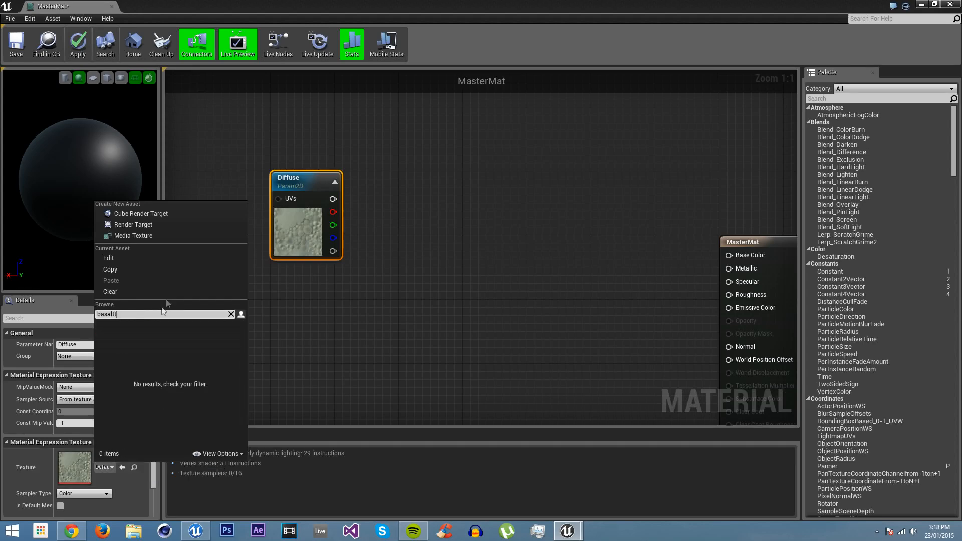
{"action": "key", "text": "BackSpace"}
{"action": "left_click", "coordinate": [144, 335]}
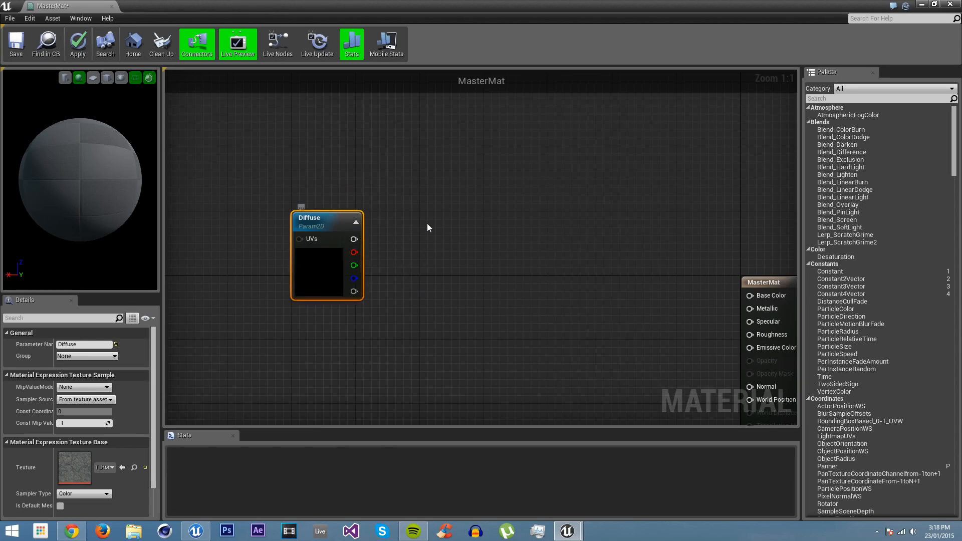
Add a VectorParameter node named Tint above the Diffuse node
{"action": "right_click", "coordinate": [293, 154]}
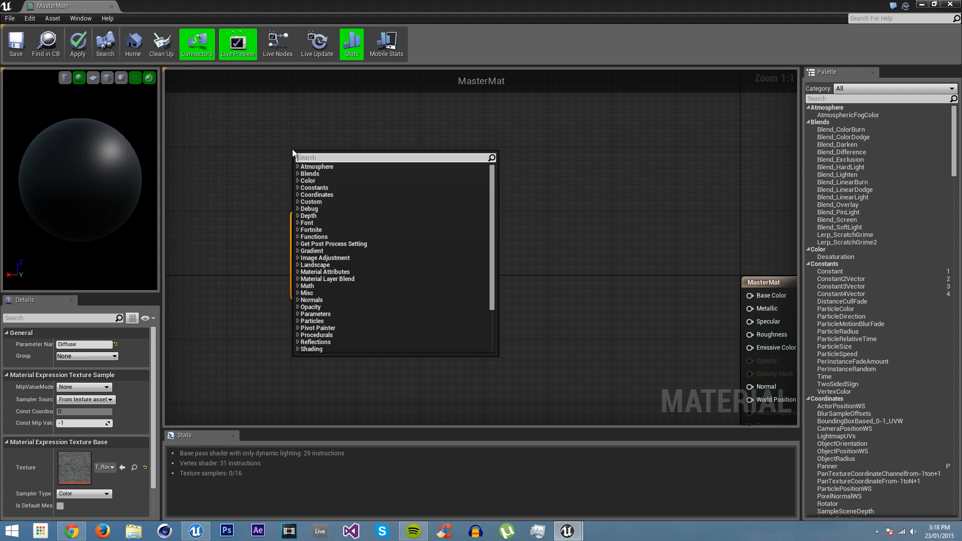
{"action": "type", "text": "param"}
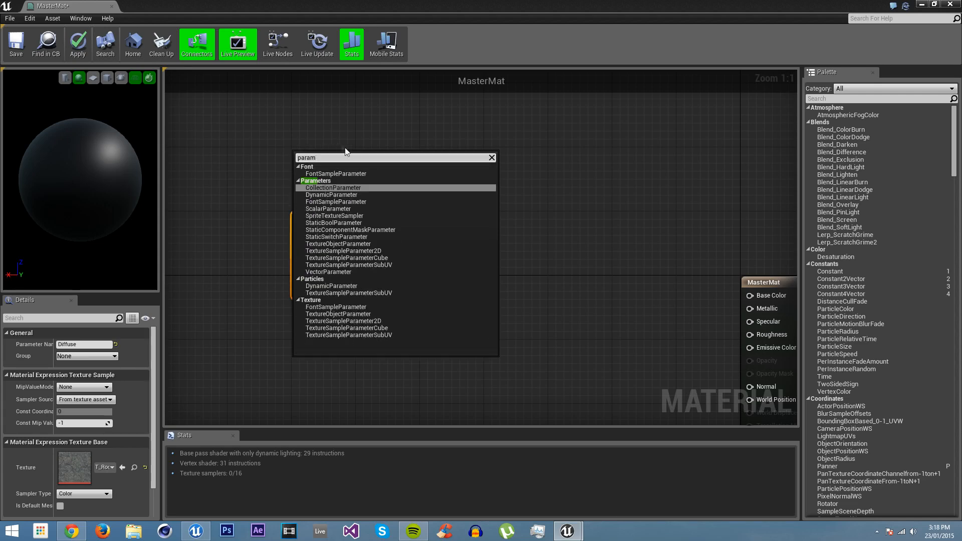
{"action": "left_click", "coordinate": [335, 272]}
{"action": "type", "text": "Tint"}
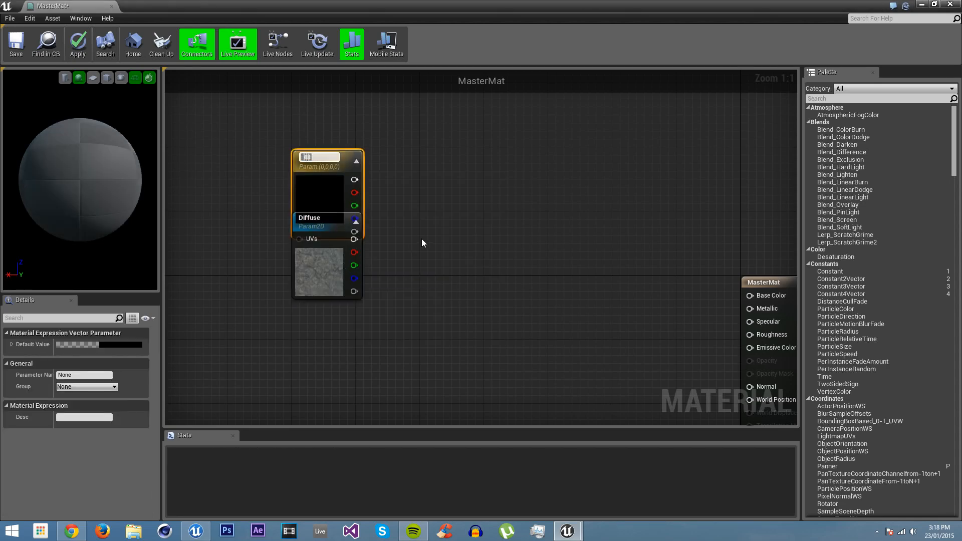
{"action": "key", "text": "Return"}
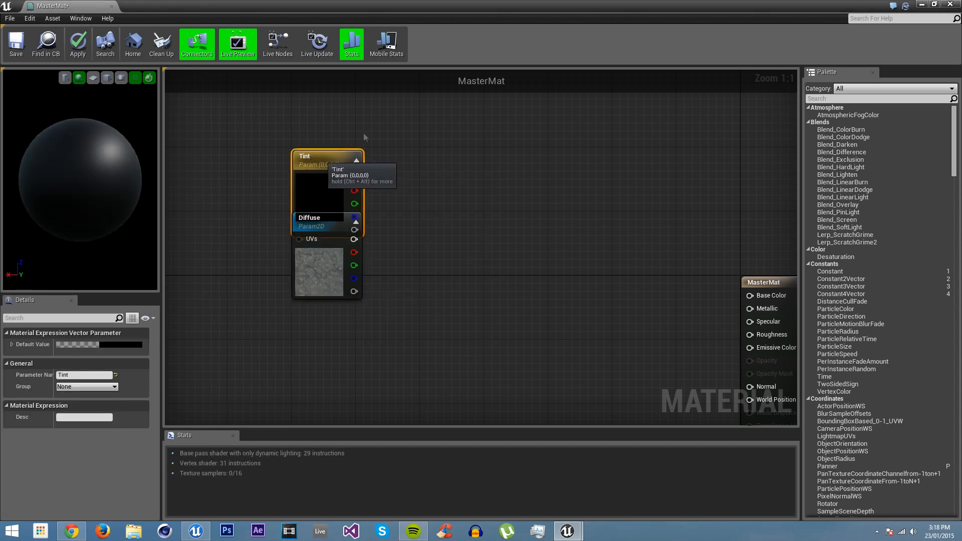
Add a Multiply node with Tint connected to input A and the Diffuse colour output connected to input B
{"action": "right_click_drag", "start_coordinate": [363, 131], "coordinate": [400, 200]}
{"action": "left_click_drag", "start_coordinate": [374, 232], "coordinate": [481, 224]}
{"action": "type", "text": "*"}
{"action": "left_click", "coordinate": [485, 285]}
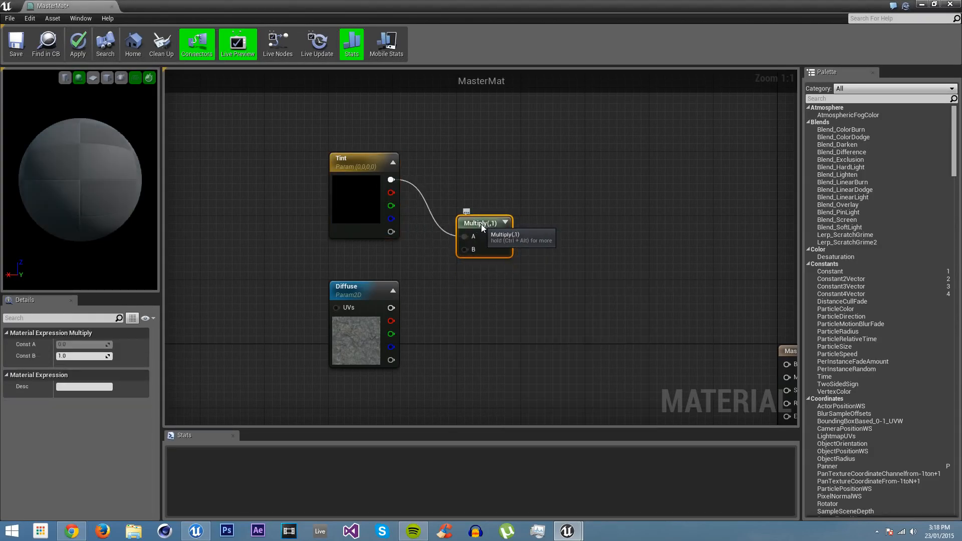
{"action": "left_click_drag", "start_coordinate": [484, 275], "coordinate": [391, 308]}
Set the Tint parameter's default colour to white with R, G, B and A all at 1
{"action": "left_click", "coordinate": [358, 213]}
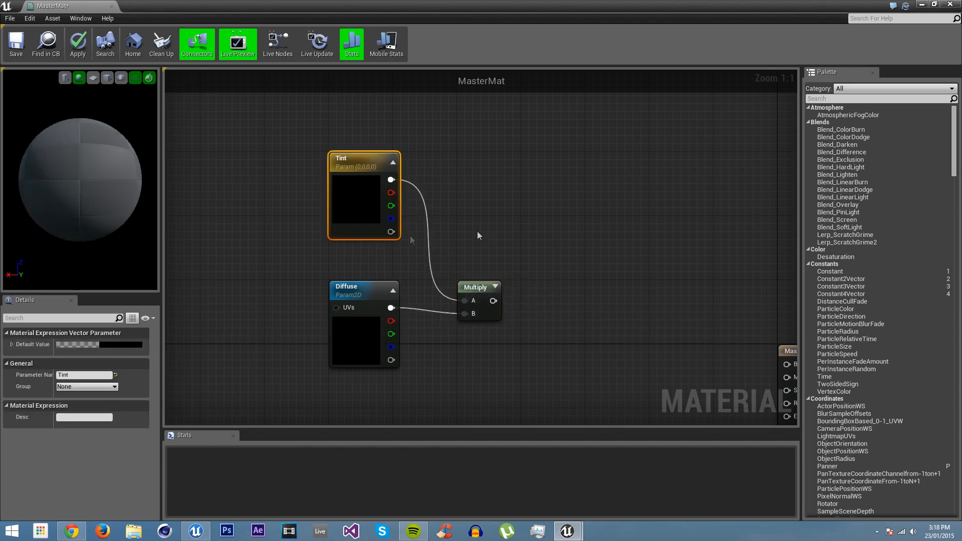
{"action": "right_click_drag", "start_coordinate": [606, 287], "coordinate": [555, 264]}
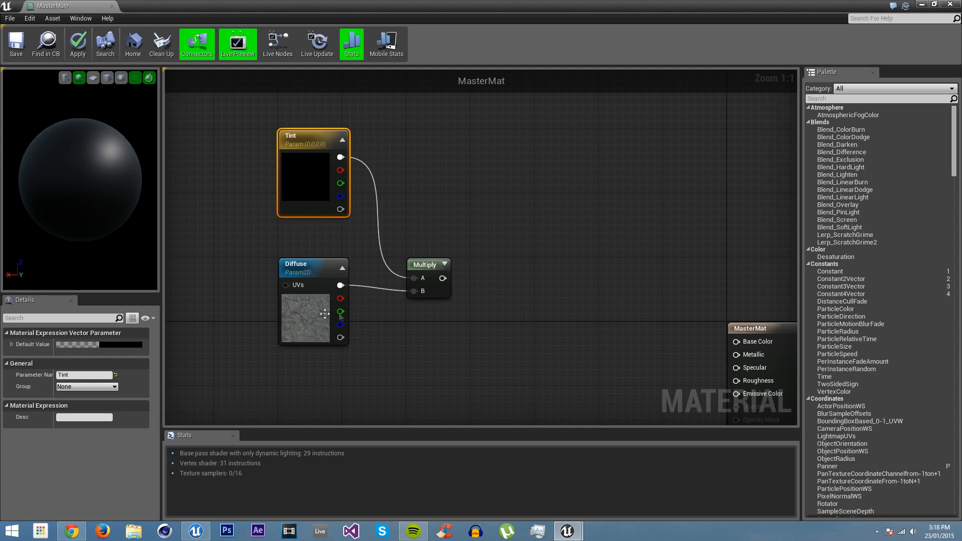
{"action": "left_click", "coordinate": [121, 346]}
{"action": "left_click", "coordinate": [161, 443]}
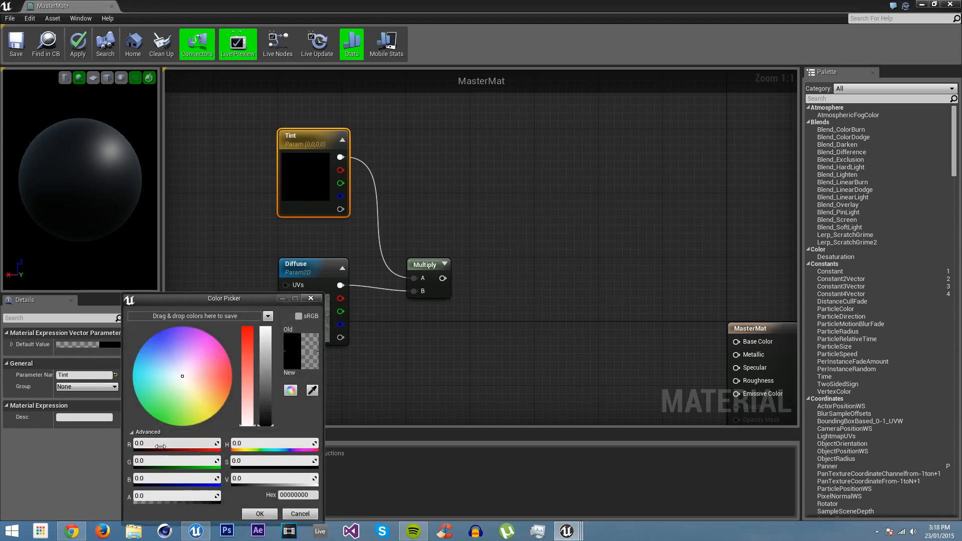
{"action": "type", "text": "1"}
{"action": "key", "text": "Tab"}
{"action": "type", "text": "1"}
{"action": "key", "text": "Tab"}
{"action": "type", "text": "1"}
{"action": "key", "text": "Tab"}
{"action": "type", "text": "1"}
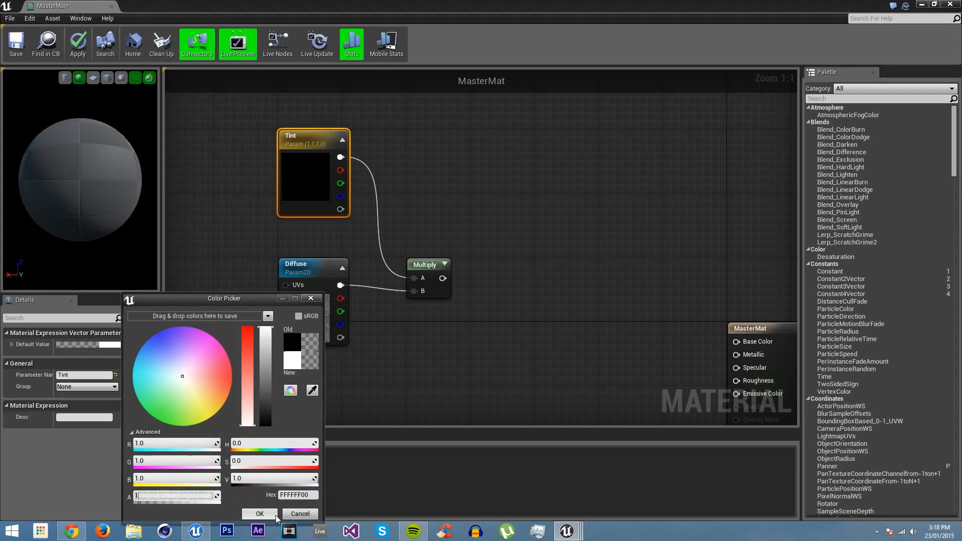
{"action": "left_click", "coordinate": [260, 515]}
Connect the Multiply output to the Base Color input of MasterMat
{"action": "right_click_drag", "start_coordinate": [443, 278], "coordinate": [371, 271]}
{"action": "left_click_drag", "start_coordinate": [372, 271], "coordinate": [687, 336]}
{"action": "right_click_drag", "start_coordinate": [482, 308], "coordinate": [545, 285]}
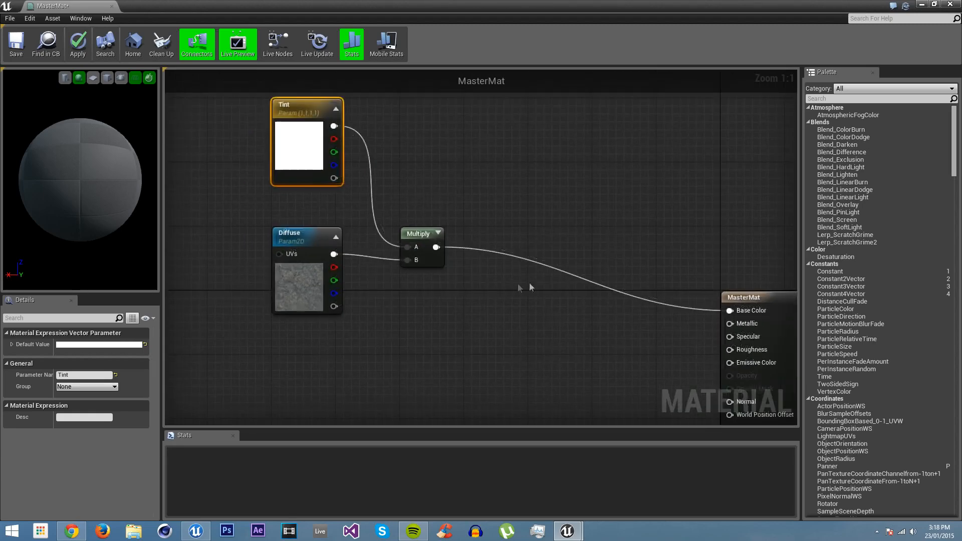
{"action": "left_click", "coordinate": [410, 148]}
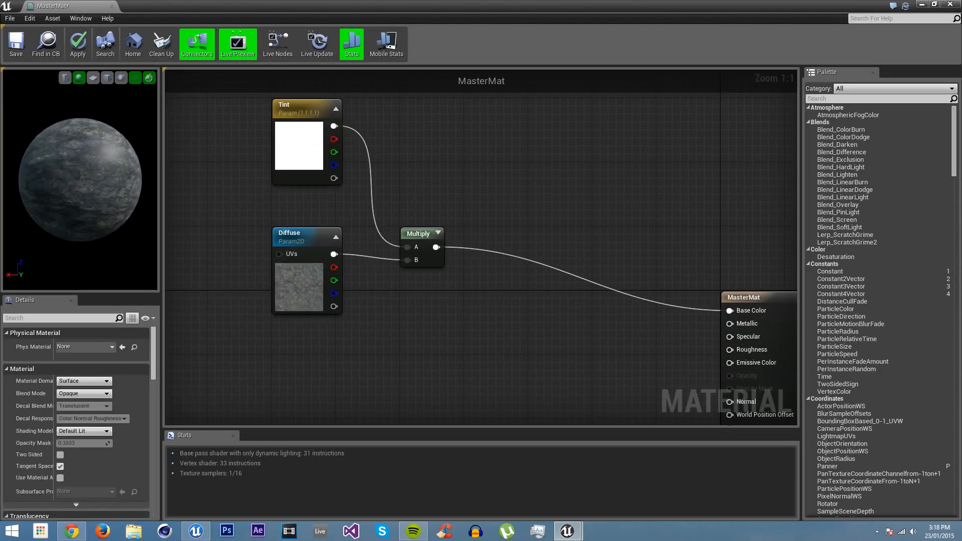
{"action": "right_click_drag", "start_coordinate": [467, 345], "coordinate": [467, 221]}
{"action": "mouse_move", "coordinate": [496, 279]}
{"action": "right_mouse_down"}
{"action": "mouse_move", "coordinate": [468, 224]}
{"action": "mouse_move", "coordinate": [492, 257]}
{"action": "mouse_move", "coordinate": [485, 268]}
{"action": "right_mouse_up"}
{"action": "right_click_drag", "start_coordinate": [672, 215], "coordinate": [593, 229]}
{"action": "right_click_drag", "start_coordinate": [315, 206], "coordinate": [359, 247]}
{"action": "right_click_drag", "start_coordinate": [453, 155], "coordinate": [412, 160]}
{"action": "right_click_drag", "start_coordinate": [475, 255], "coordinate": [433, 209]}
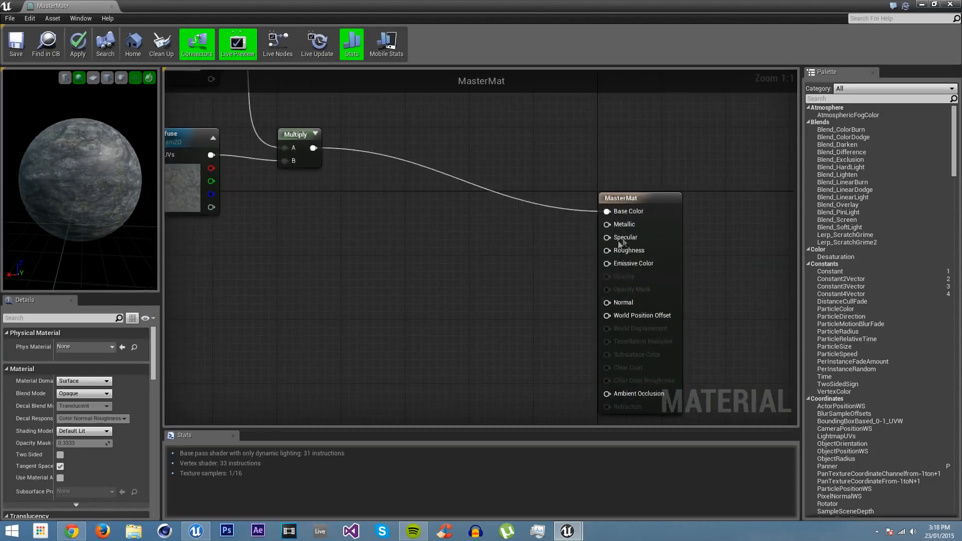
Duplicate the Diffuse texture parameter and place the copy directly below the original
{"action": "right_click_drag", "start_coordinate": [362, 237], "coordinate": [460, 230]}
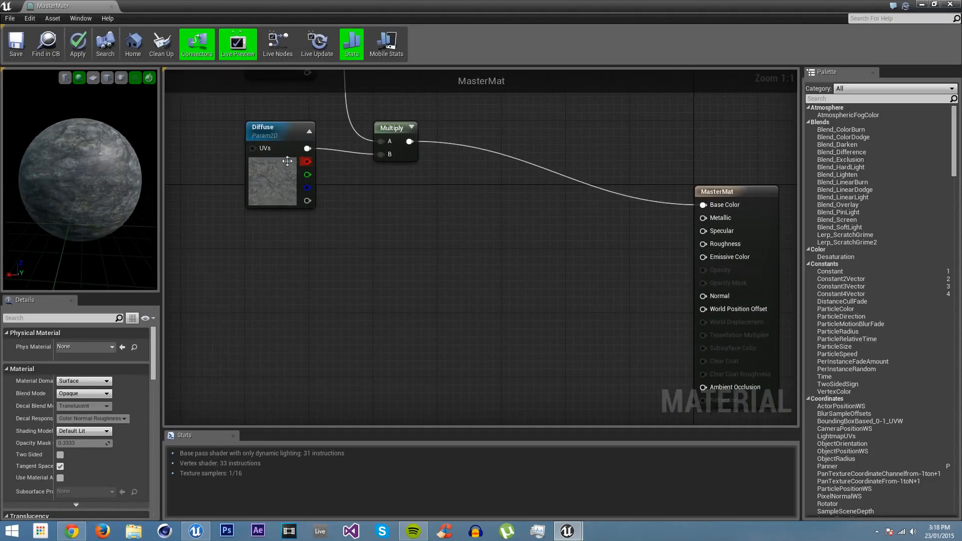
{"action": "left_click", "coordinate": [283, 201]}
{"action": "right_click", "coordinate": [261, 181]}
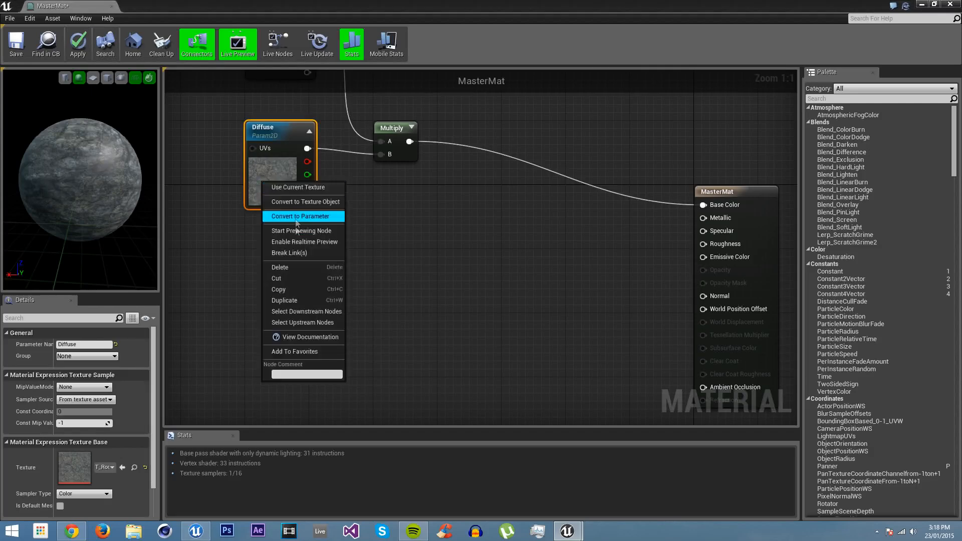
{"action": "left_click", "coordinate": [299, 300]}
{"action": "left_click_drag", "start_coordinate": [301, 236], "coordinate": [283, 316]}
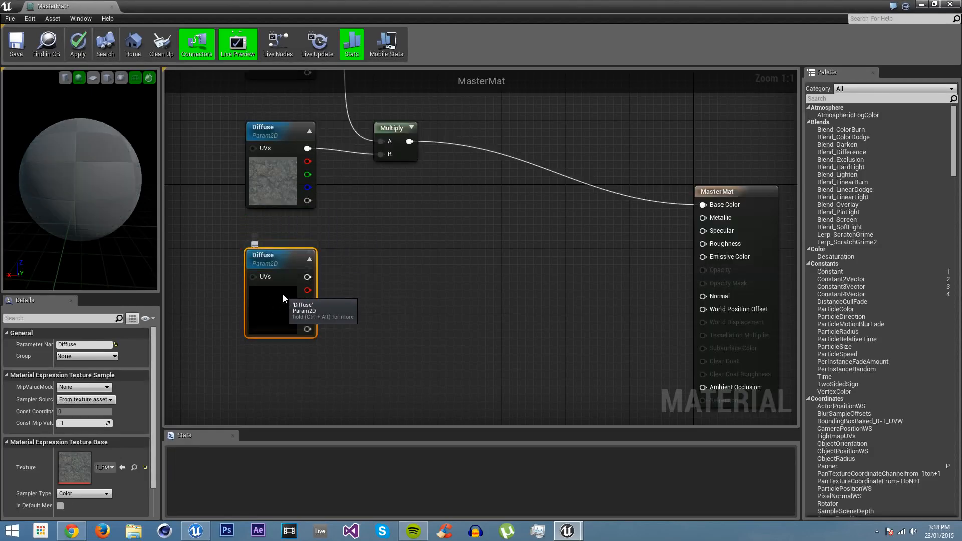
Rename the duplicated texture parameter to Metallic
{"action": "left_click_drag", "start_coordinate": [91, 346], "coordinate": [23, 347]}
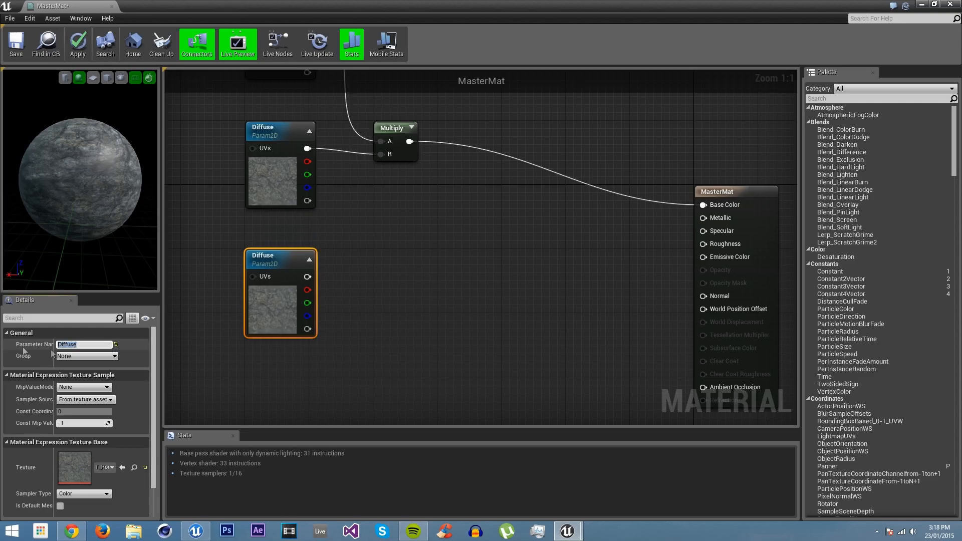
{"action": "type", "text": "Metallic"}
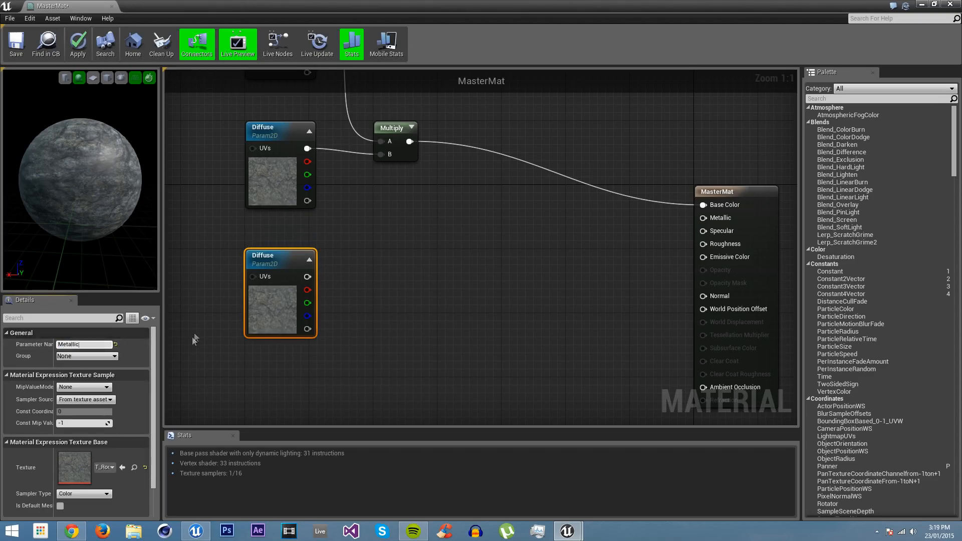
{"action": "left_click", "coordinate": [218, 356]}
Search the available texture assets for "white" for the Metallic parameter and close the list without assigning one
{"action": "left_click", "coordinate": [273, 298]}
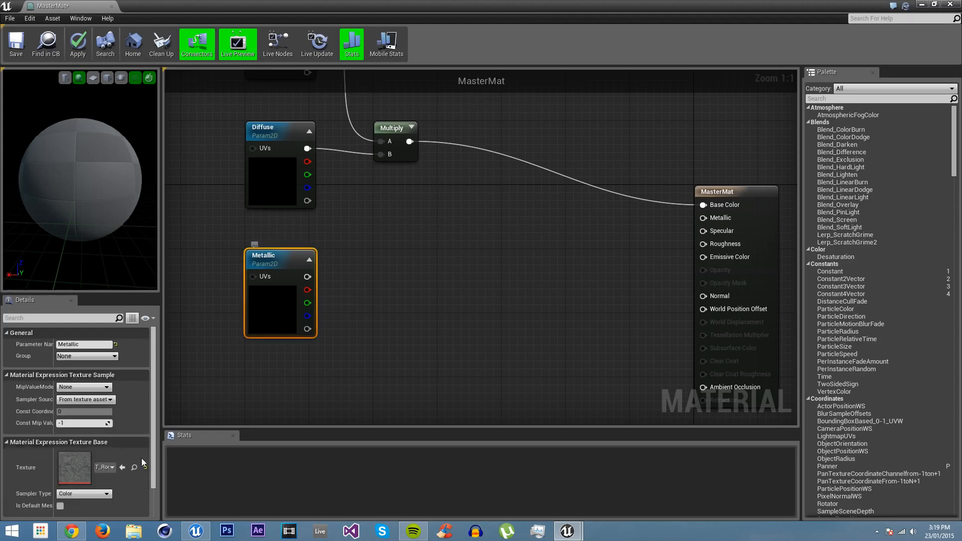
{"action": "left_click", "coordinate": [103, 472]}
{"action": "type", "text": "white"}
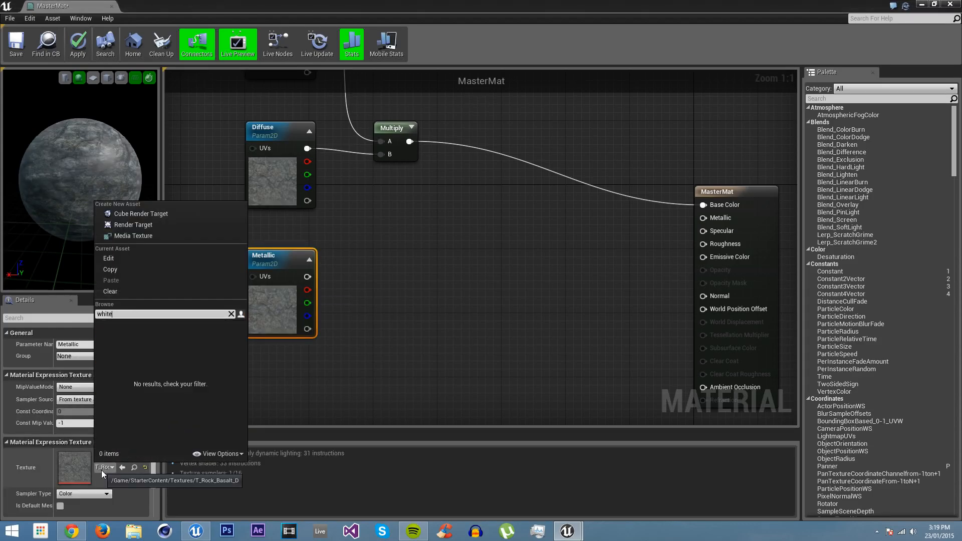
{"action": "key", "text": "BackSpace"}
{"action": "key", "text": "BackSpace"}
{"action": "key", "text": "BackSpace"}
{"action": "key", "text": "BackSpace"}
{"action": "key", "text": "BackSpace"}
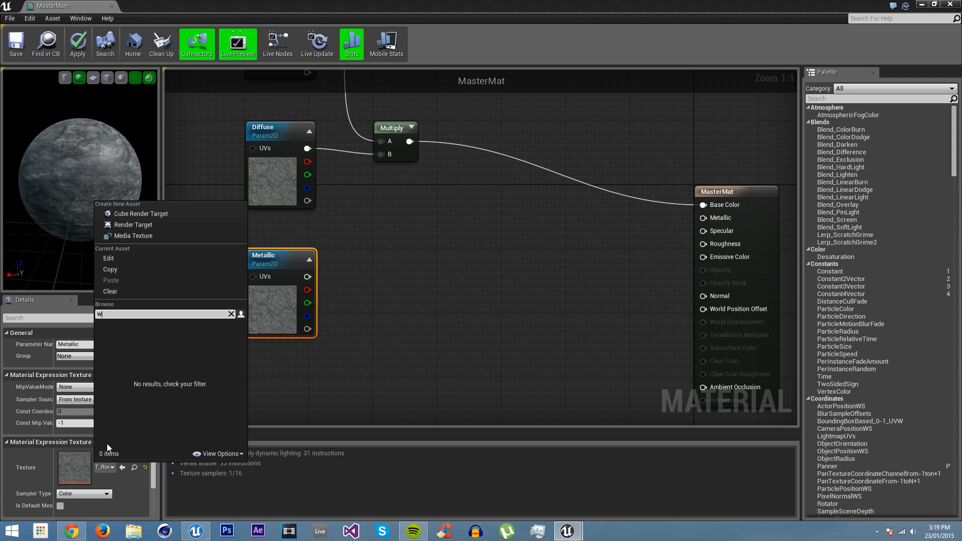
{"action": "left_click", "coordinate": [402, 383]}
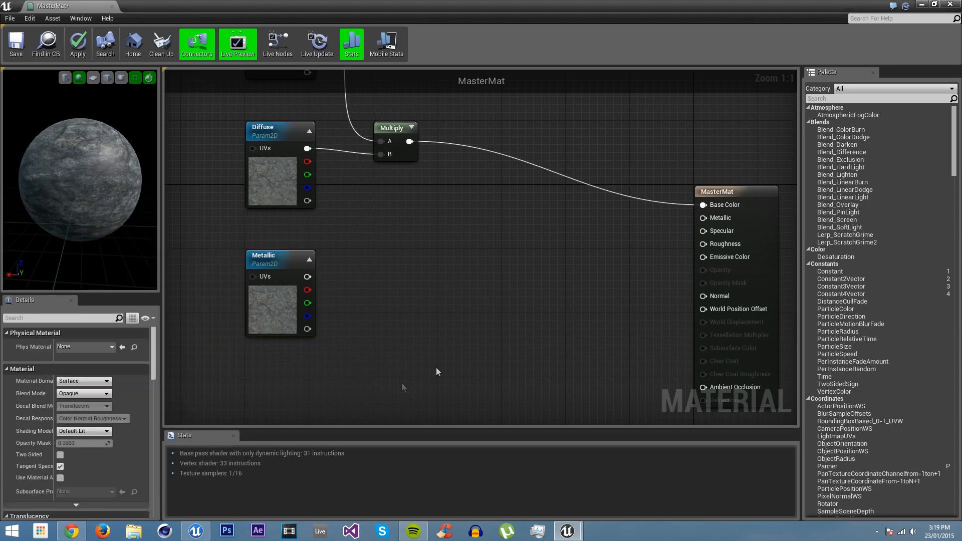
Turn on Show Engine Content in the main editor's Content Browser and return to the MasterMat material graph
{"action": "left_click", "coordinate": [922, 5]}
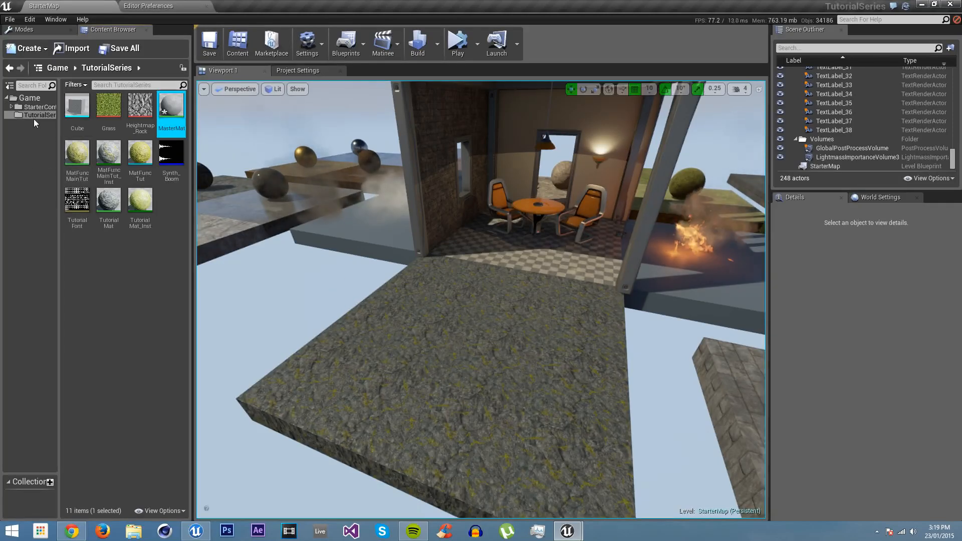
{"action": "left_click", "coordinate": [164, 511]}
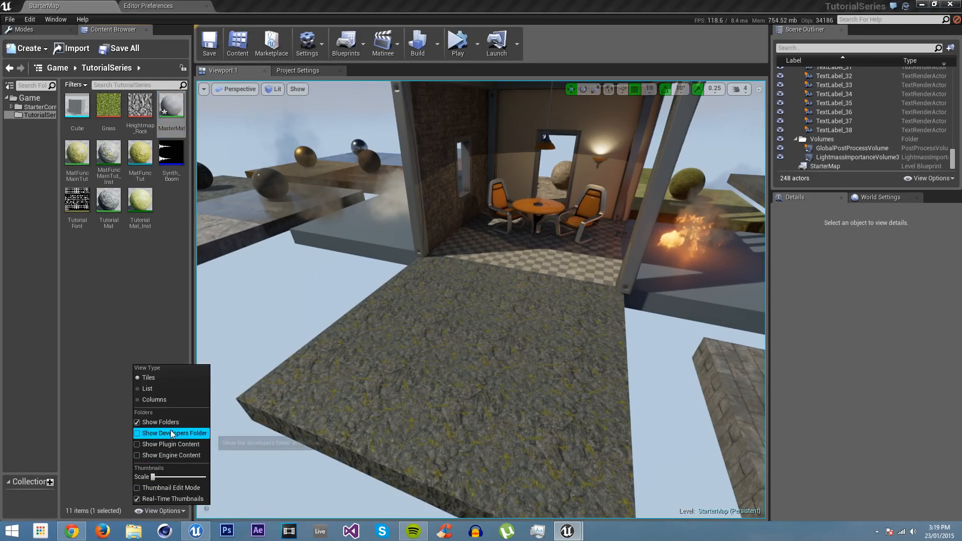
{"action": "left_click", "coordinate": [159, 455]}
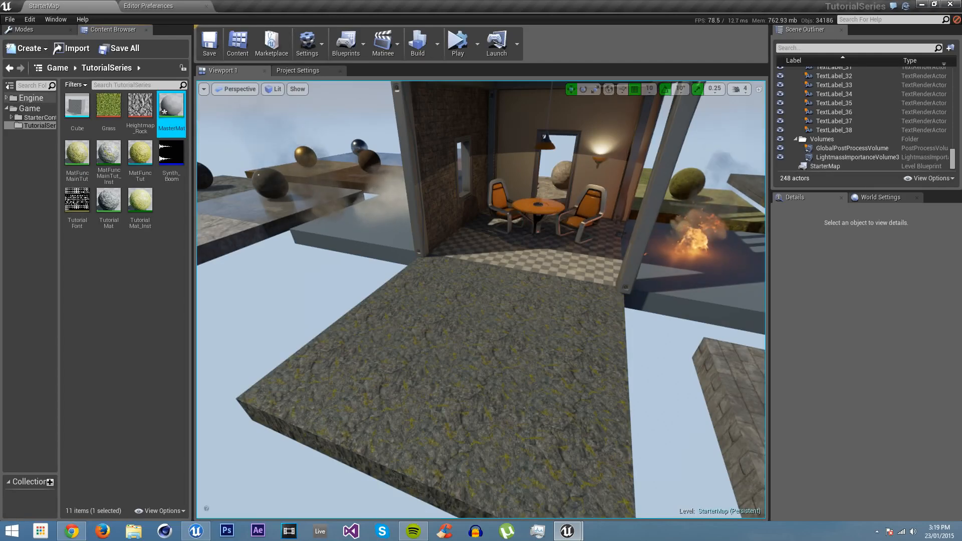
{"action": "mouse_move", "coordinate": [567, 532]}
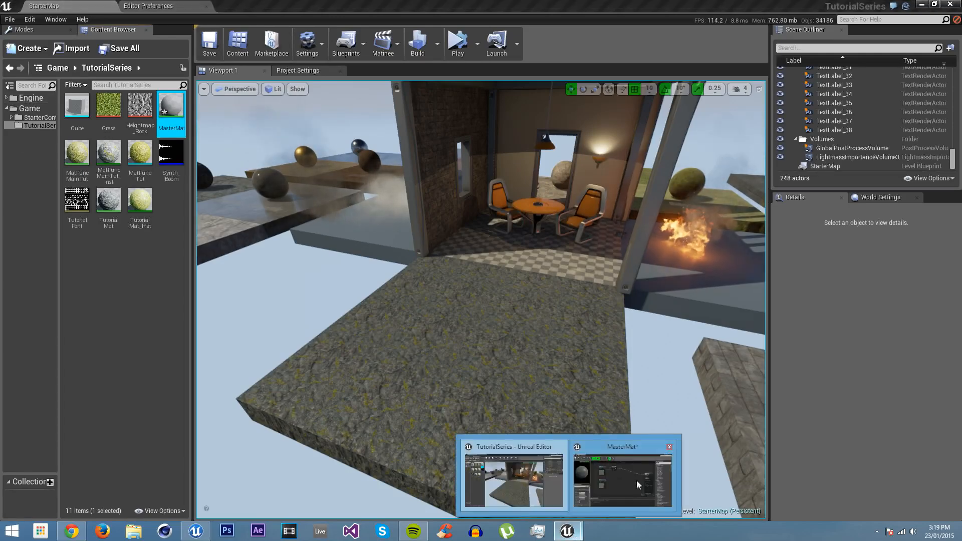
{"action": "left_click", "coordinate": [635, 480]}
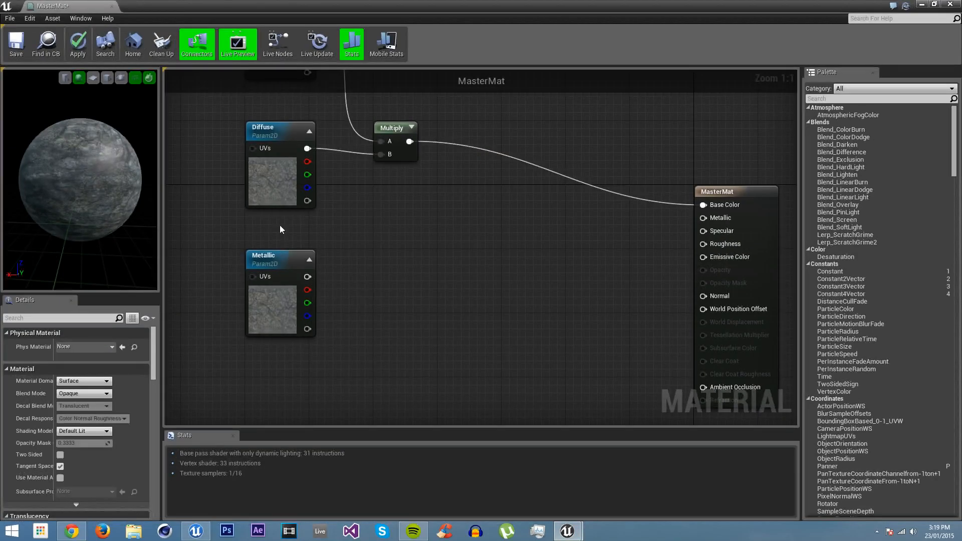
Assign the T_EV_BlankWhite_01 texture to the Metallic texture parameter
{"action": "left_click", "coordinate": [276, 268]}
{"action": "left_click", "coordinate": [107, 468]}
{"action": "type", "text": "whi"}
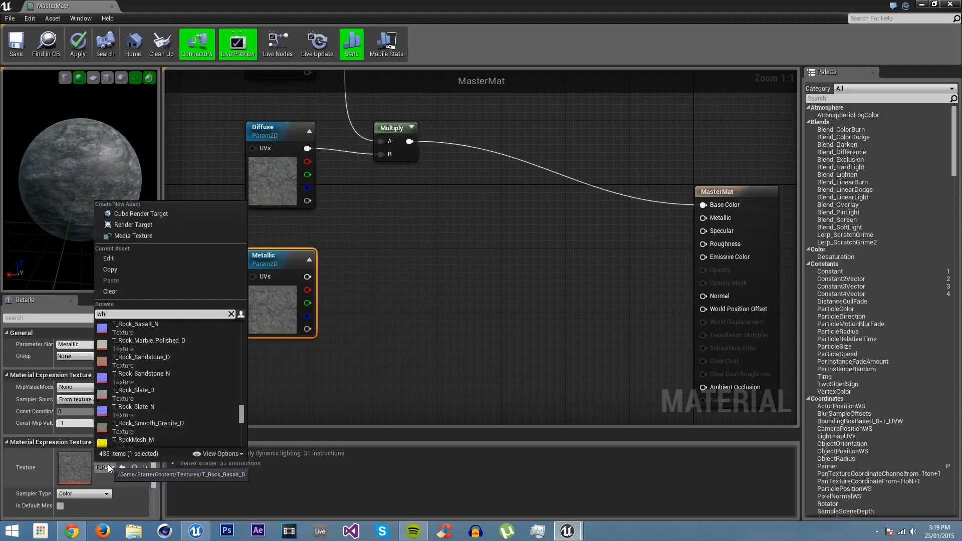
{"action": "type", "text": "te"}
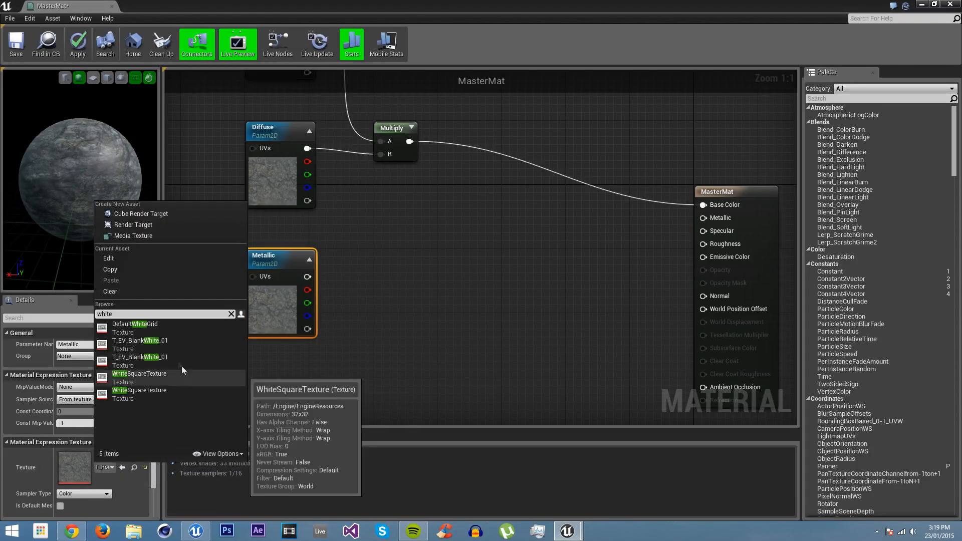
{"action": "left_click", "coordinate": [152, 345]}
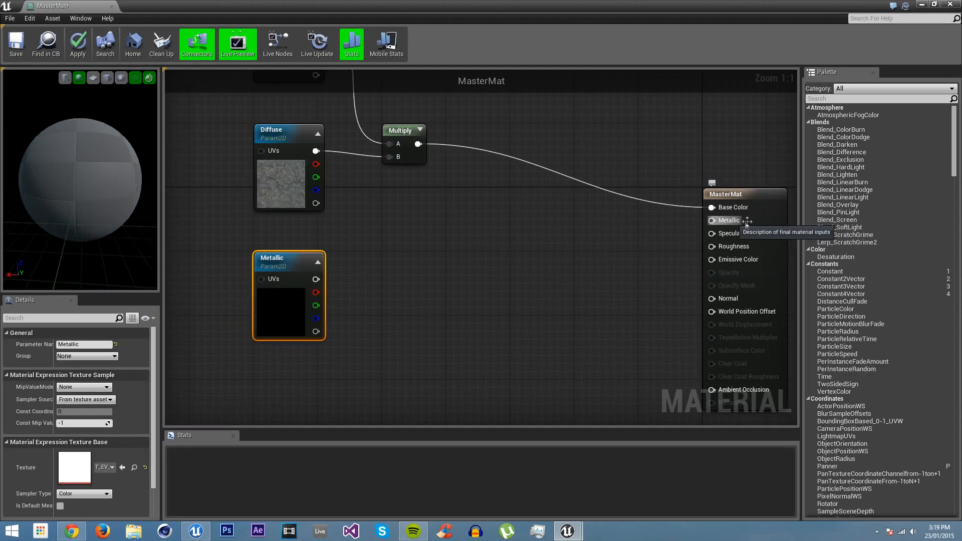
Add a Multiply node fed by the Metallic texture through input B only, and move the Metallic node lower to make room
{"action": "right_click_drag", "start_coordinate": [426, 269], "coordinate": [397, 279]}
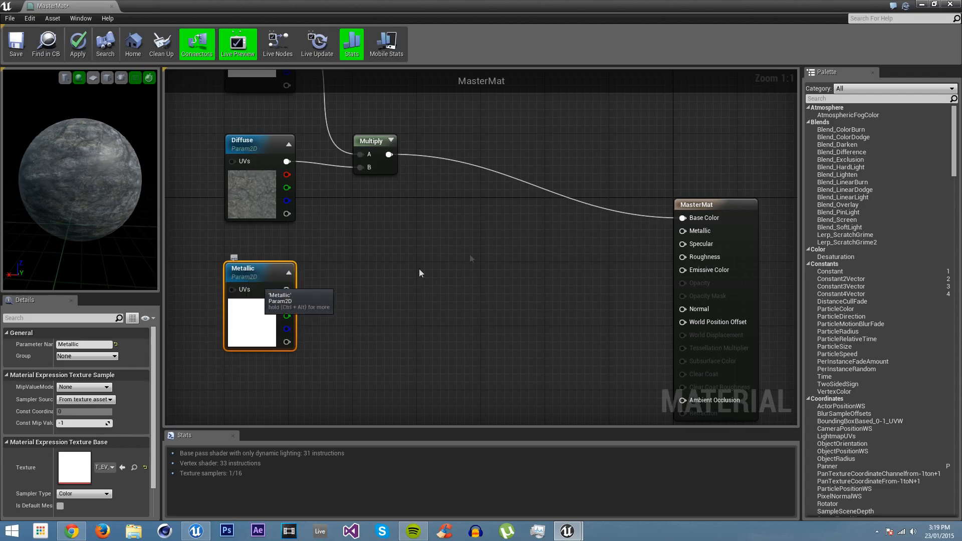
{"action": "right_click_drag", "start_coordinate": [450, 247], "coordinate": [504, 252]}
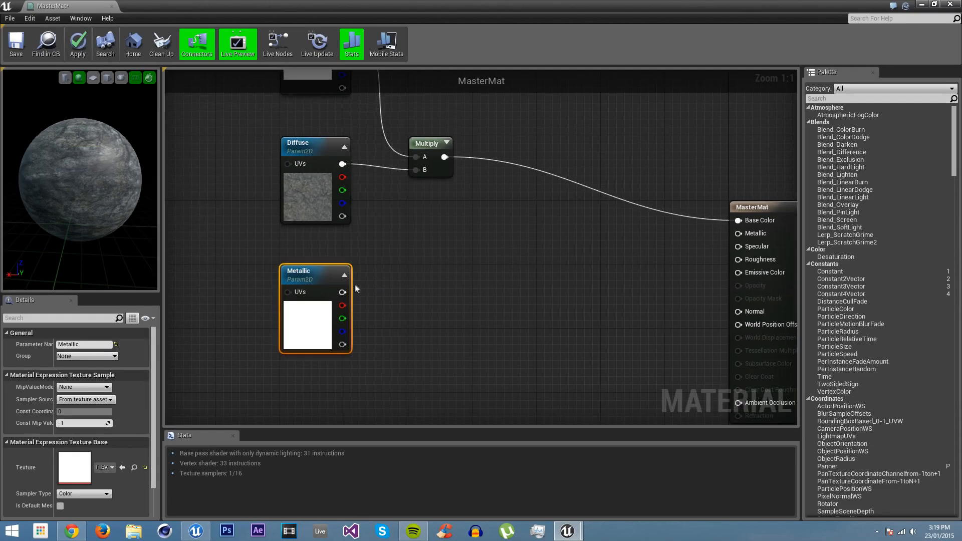
{"action": "right_click_drag", "start_coordinate": [342, 296], "coordinate": [330, 265]}
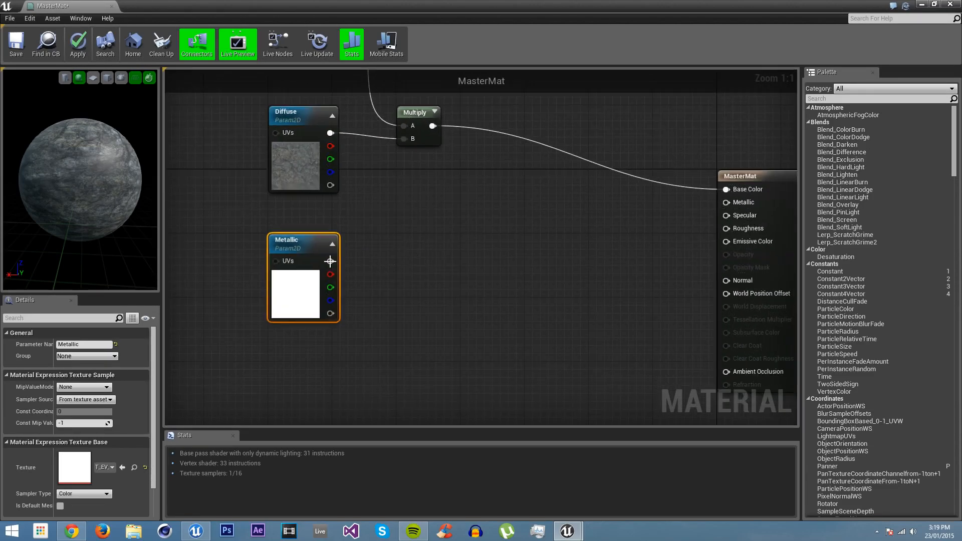
{"action": "left_click_drag", "start_coordinate": [329, 262], "coordinate": [399, 239]}
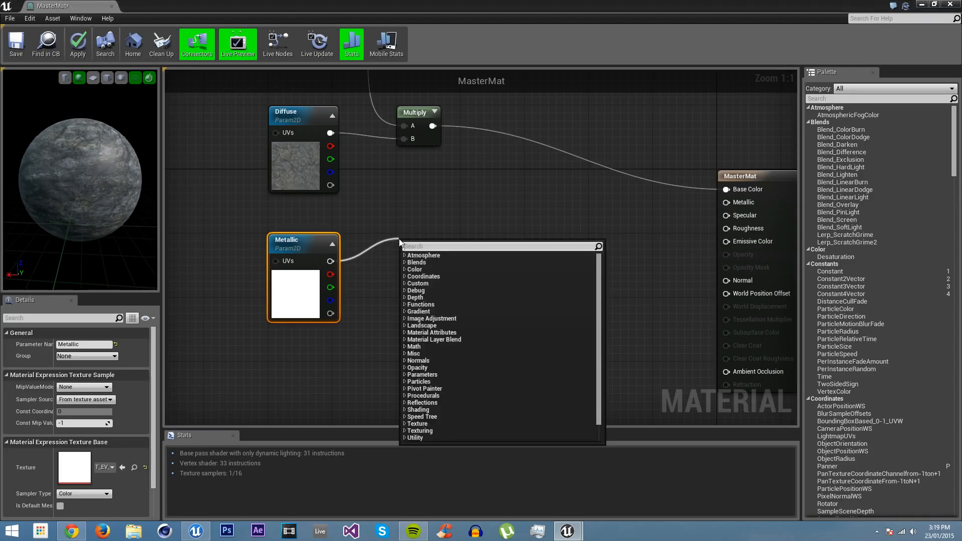
{"action": "type", "text": "*"}
{"action": "left_click", "coordinate": [437, 263]}
{"action": "left_click_drag", "start_coordinate": [416, 248], "coordinate": [318, 309]}
{"action": "left_click", "coordinate": [405, 255], "text": "alt"}
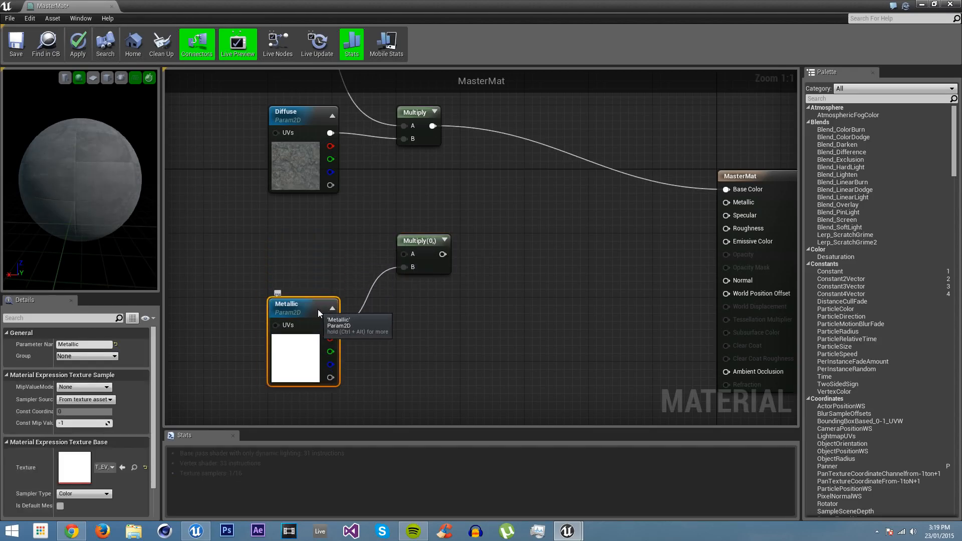
Add a scalar parameter named MetallicStrength directly above the Metallic texture parameter
{"action": "right_click", "coordinate": [270, 236]}
{"action": "type", "text": "sca"}
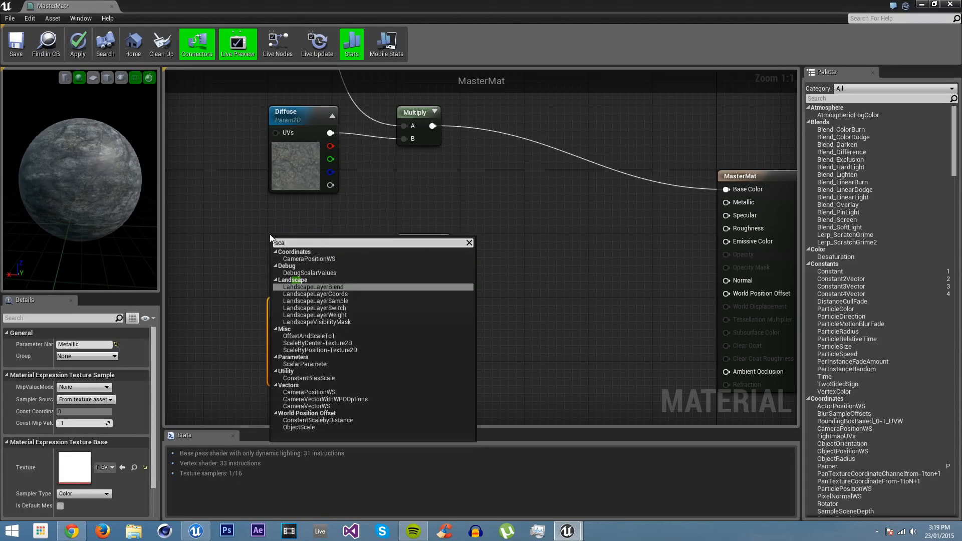
{"action": "type", "text": "lar"}
{"action": "left_click", "coordinate": [301, 273]}
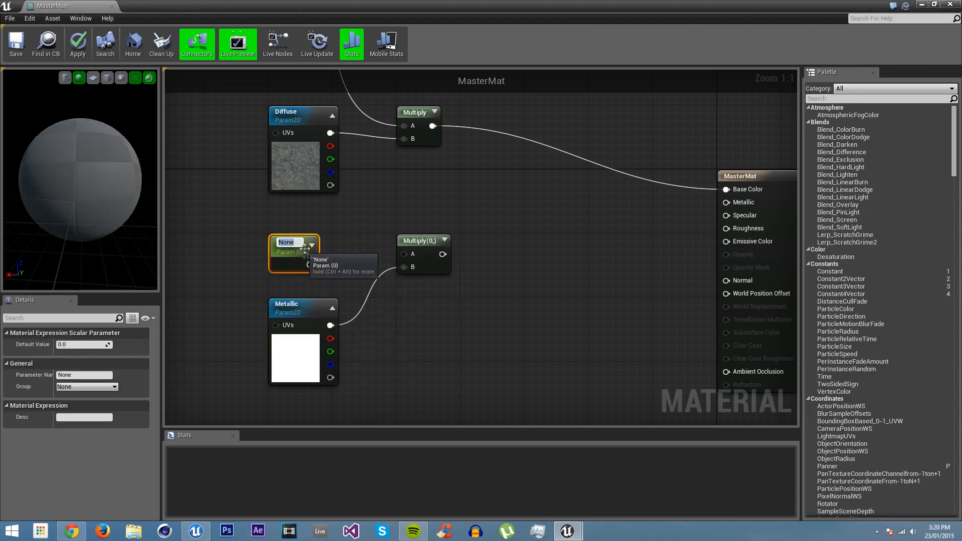
{"action": "type", "text": "Meta"}
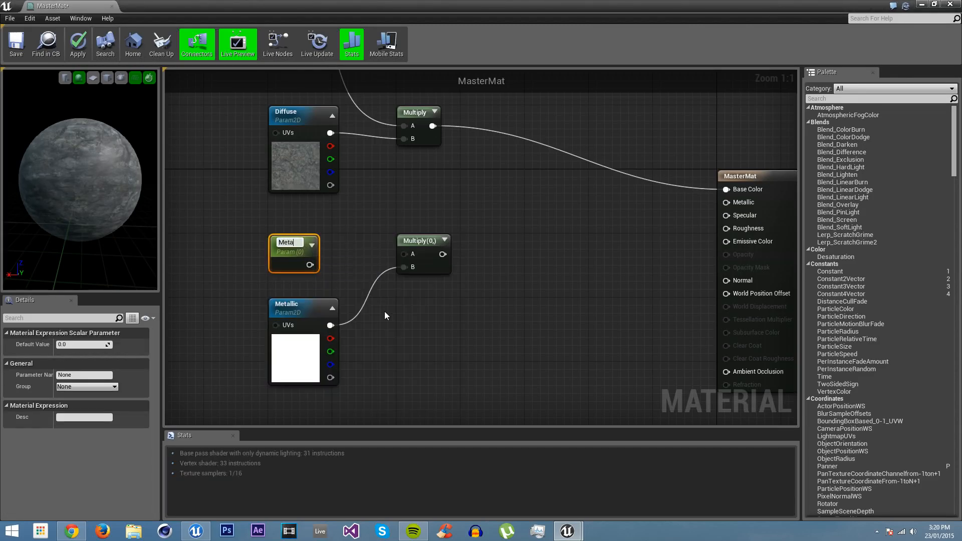
{"action": "type", "text": "llicPo"}
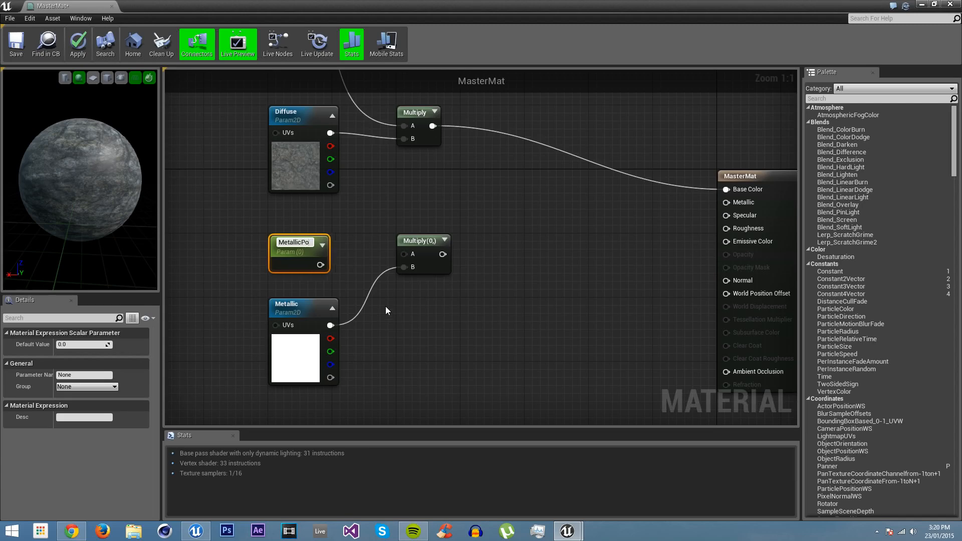
{"action": "key", "text": "BackSpace"}
{"action": "key", "text": "BackSpace"}
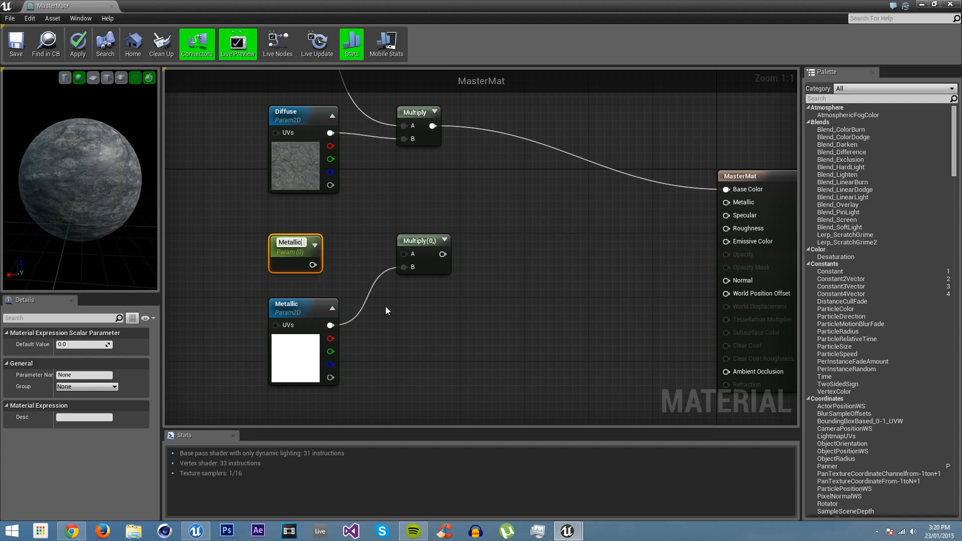
{"action": "type", "text": "St"}
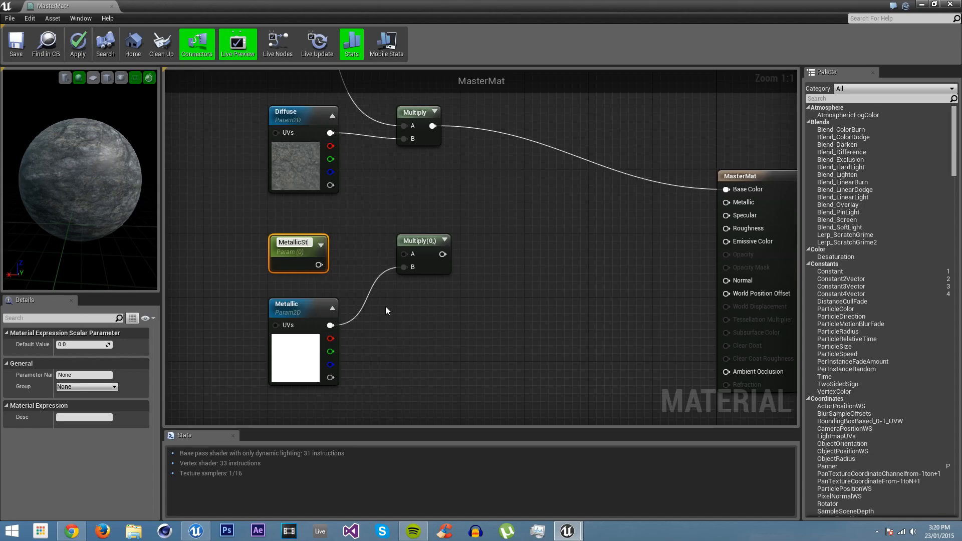
{"action": "type", "text": "rength"}
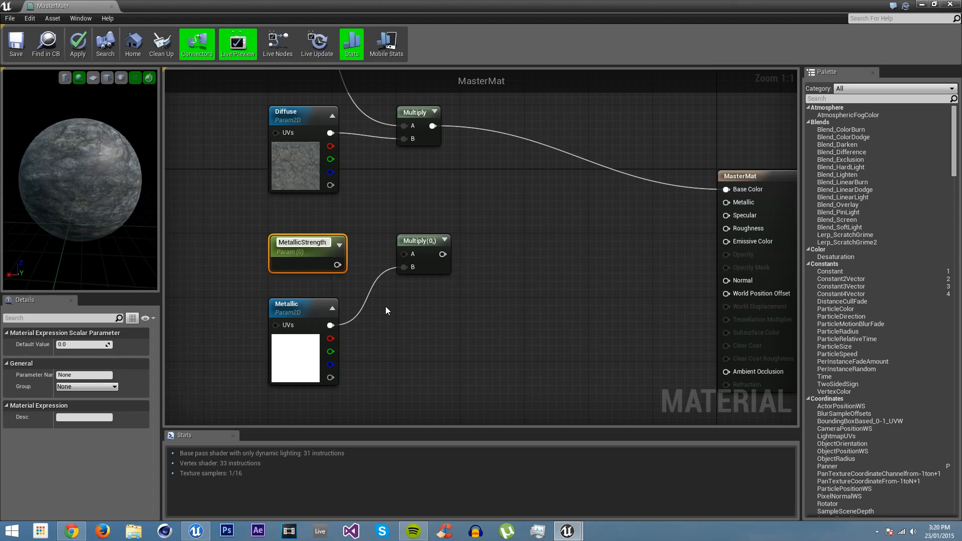
{"action": "key", "text": "Return"}
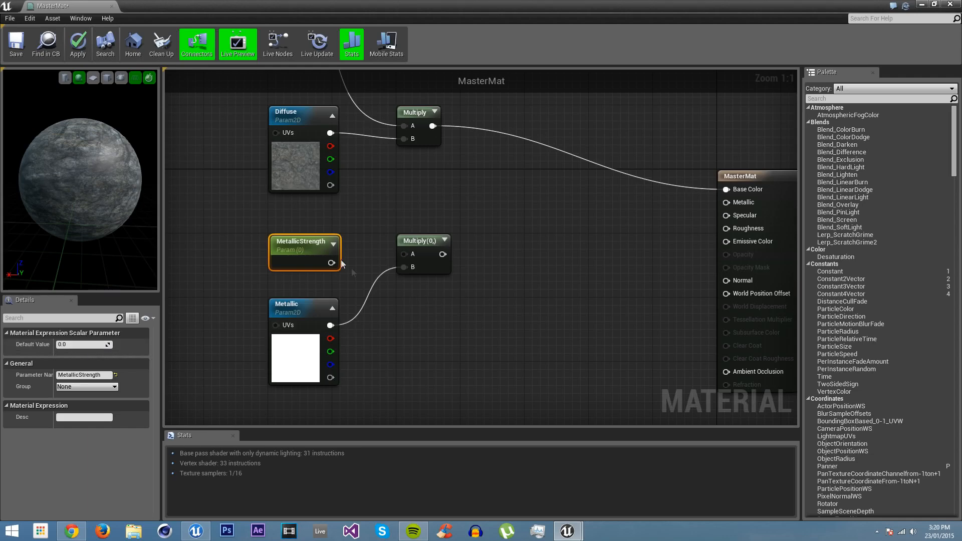
Connect MetallicStrength to input A of the new Multiply and its output to the material's Metallic input, and rotate the preview sphere
{"action": "left_click_drag", "start_coordinate": [332, 262], "coordinate": [743, 202]}
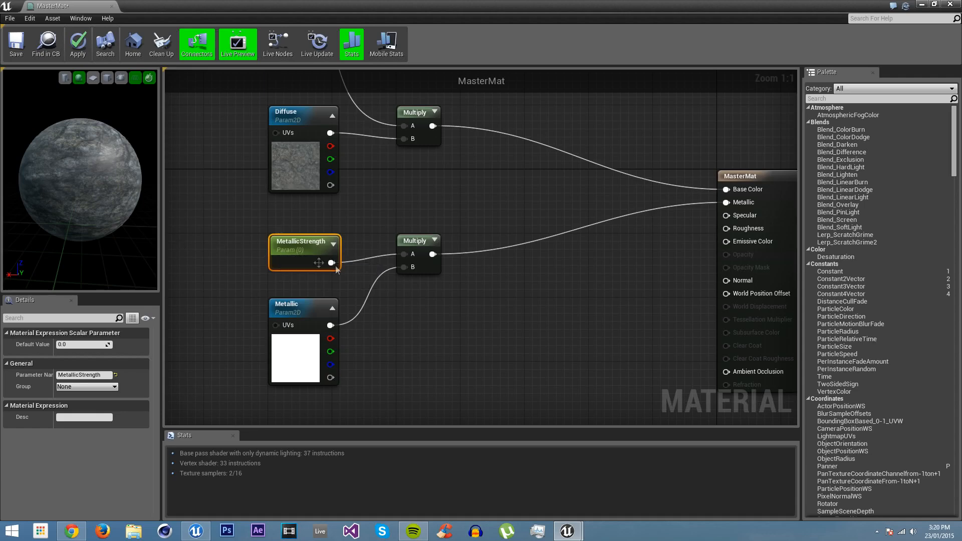
{"action": "left_click_drag", "start_coordinate": [137, 192], "coordinate": [77, 192]}
Duplicate the MetallicStrength, Metallic and Multiply nodes together and place the copies below the originals
{"action": "right_click_drag", "start_coordinate": [484, 323], "coordinate": [516, 284]}
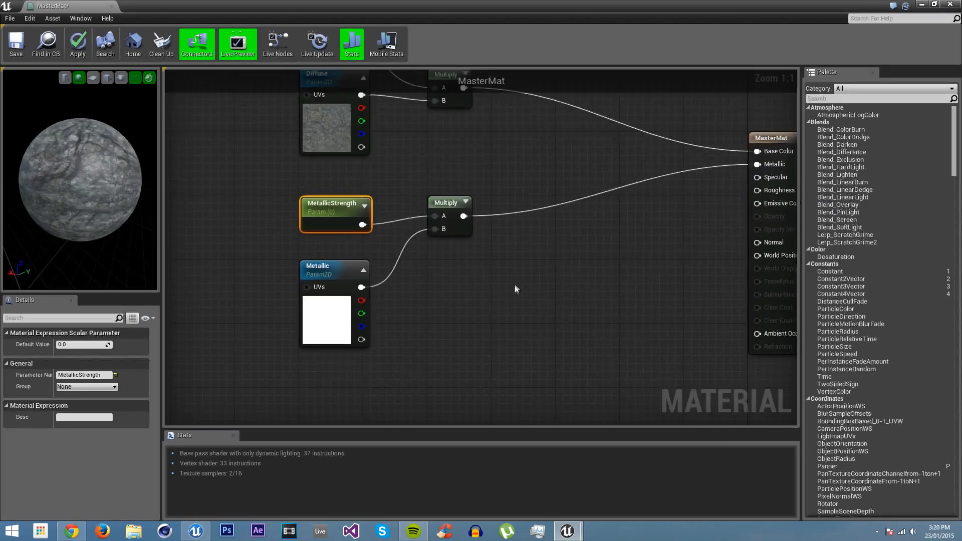
{"action": "left_click_drag", "start_coordinate": [532, 206], "coordinate": [316, 293]}
{"action": "right_click_drag", "start_coordinate": [441, 373], "coordinate": [424, 277]}
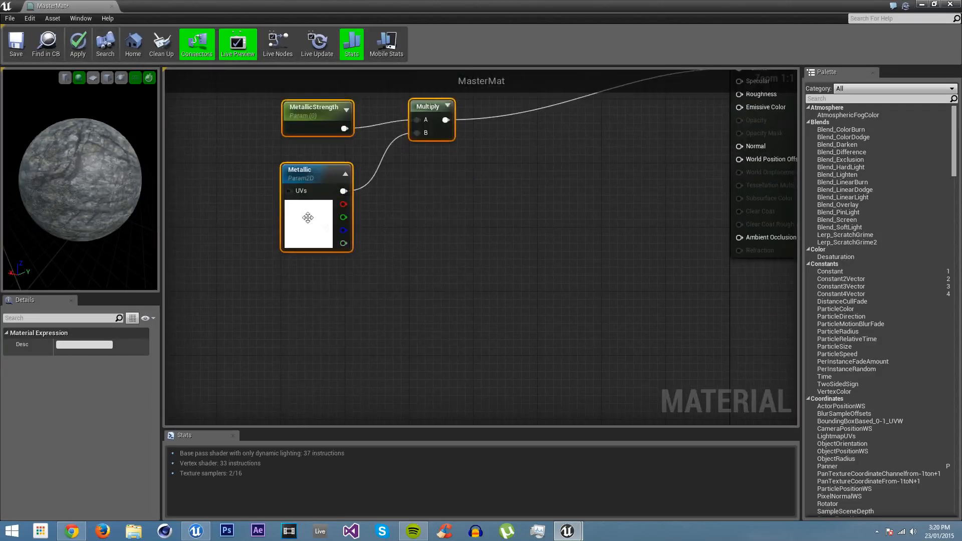
{"action": "right_click", "coordinate": [303, 215]}
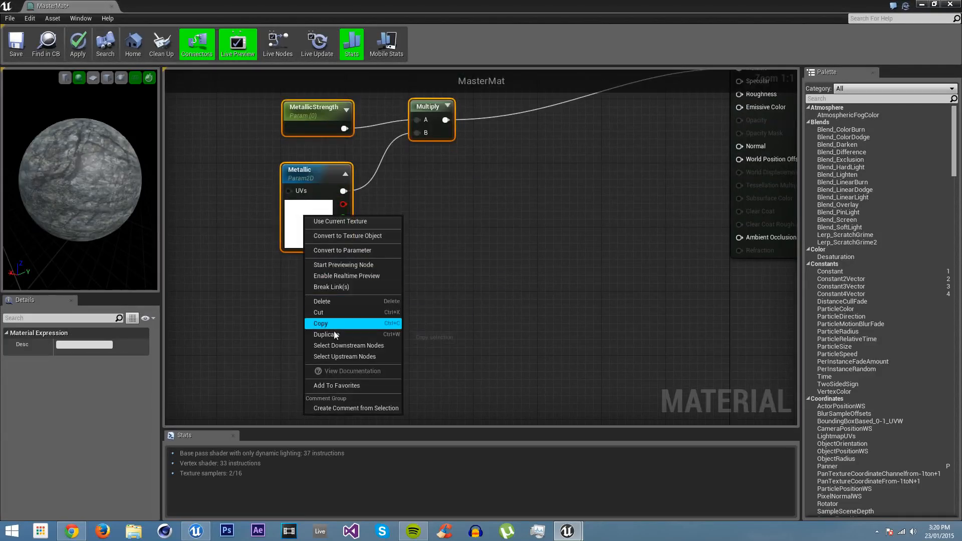
{"action": "left_click", "coordinate": [334, 331]}
{"action": "left_click_drag", "start_coordinate": [401, 202], "coordinate": [417, 297]}
Rename the duplicated MetallicStrength scalar parameter to SpecularStrength
{"action": "right_click_drag", "start_coordinate": [528, 244], "coordinate": [561, 202]}
{"action": "left_click", "coordinate": [328, 263]}
{"action": "left_click_drag", "start_coordinate": [323, 323], "coordinate": [332, 323]}
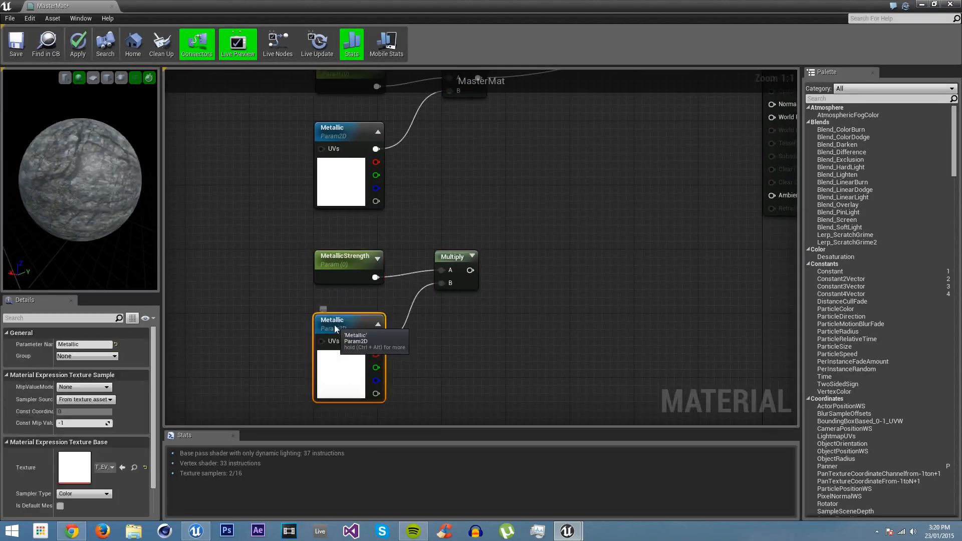
{"action": "left_click", "coordinate": [342, 265]}
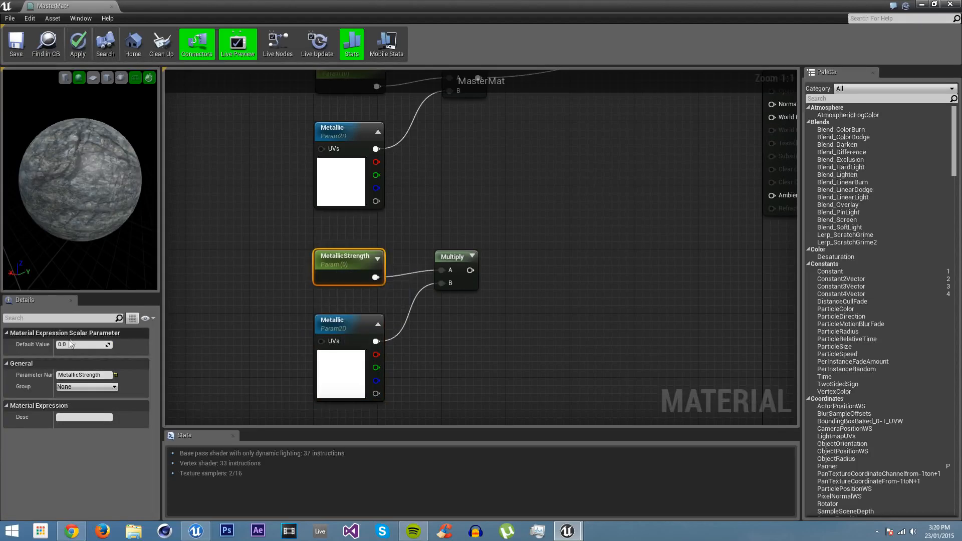
{"action": "left_click", "coordinate": [84, 376]}
{"action": "left_click_drag", "start_coordinate": [79, 376], "coordinate": [49, 377]}
{"action": "type", "text": "Specul"}
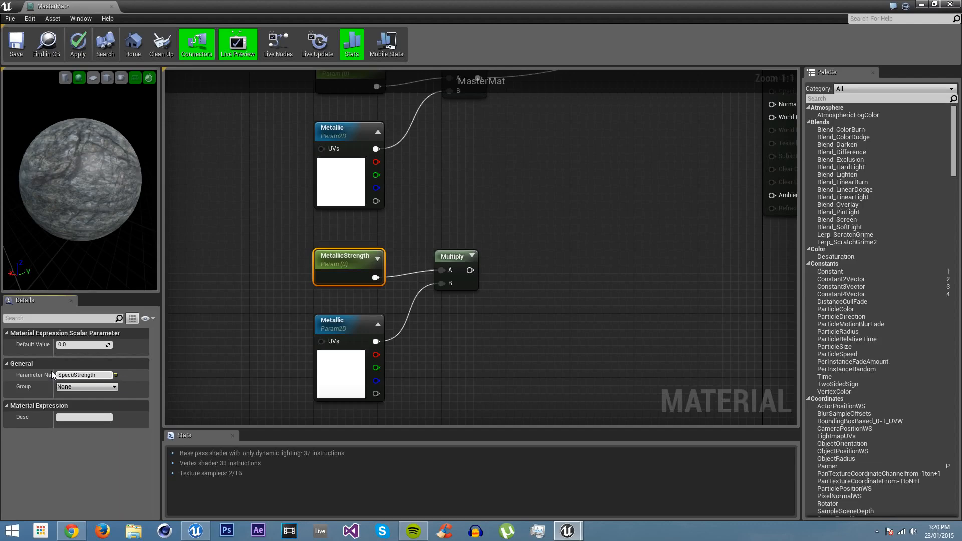
{"action": "type", "text": "ar"}
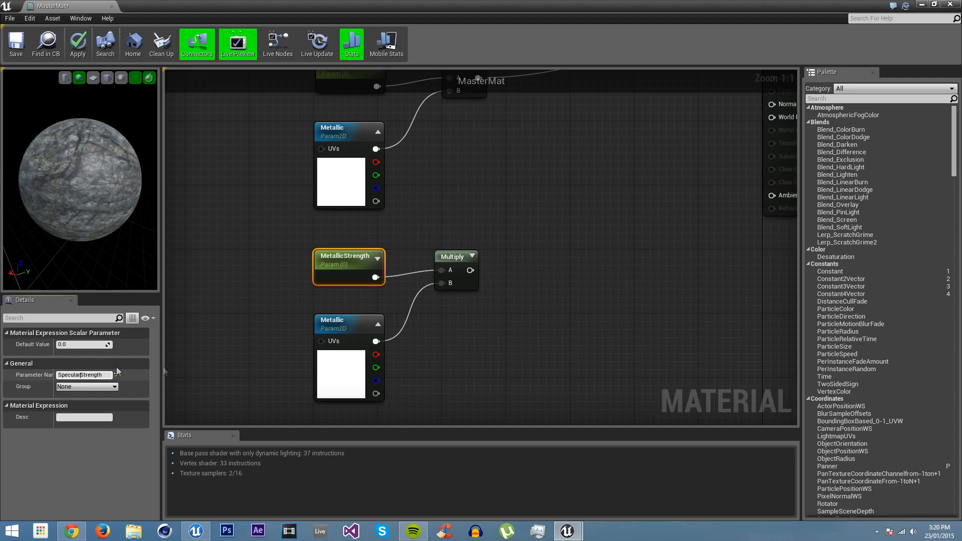
Rename the duplicated Metallic texture parameter to Specular
{"action": "left_click", "coordinate": [346, 348]}
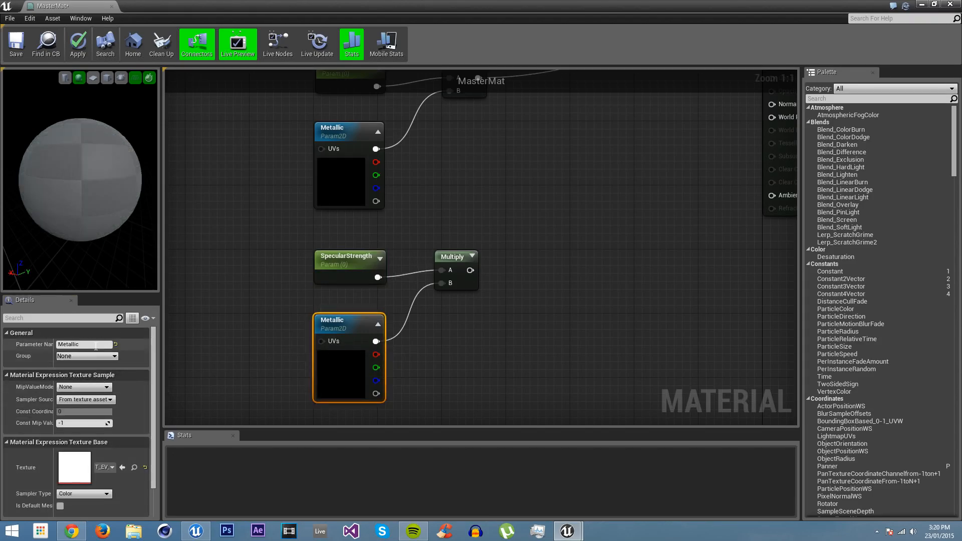
{"action": "type", "text": "Spec"}
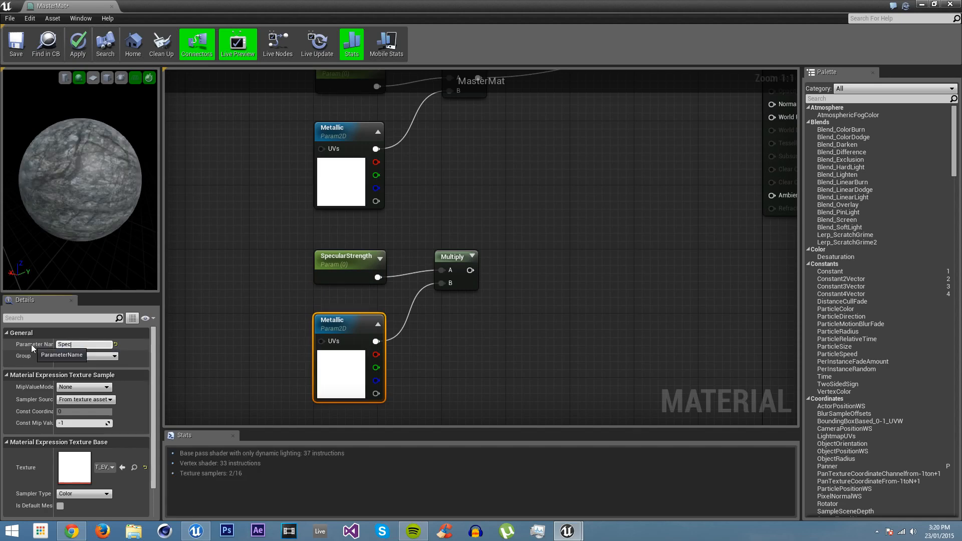
{"action": "type", "text": "ular"}
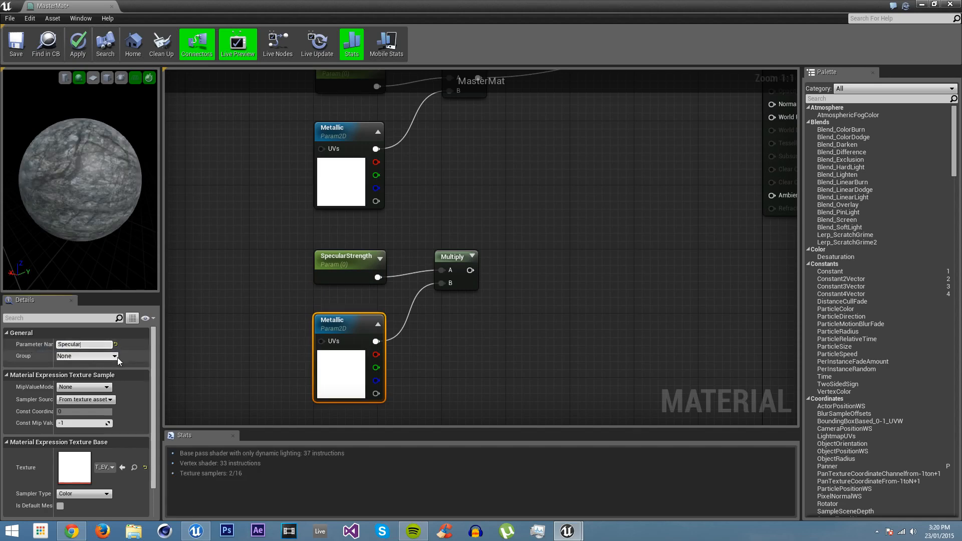
{"action": "key", "text": "Return"}
Connect the output of the specular Multiply node to the material's Specular input
{"action": "right_click_drag", "start_coordinate": [670, 278], "coordinate": [560, 300]}
{"action": "right_click_drag", "start_coordinate": [386, 279], "coordinate": [376, 333]}
{"action": "left_click_drag", "start_coordinate": [351, 348], "coordinate": [663, 116]}
Duplicate the SpecularStrength, Specular and Multiply nodes, place the copies below the originals, and postpone the pending autosave
{"action": "right_click_drag", "start_coordinate": [459, 327], "coordinate": [579, 127]}
{"action": "left_click_drag", "start_coordinate": [504, 112], "coordinate": [343, 276]}
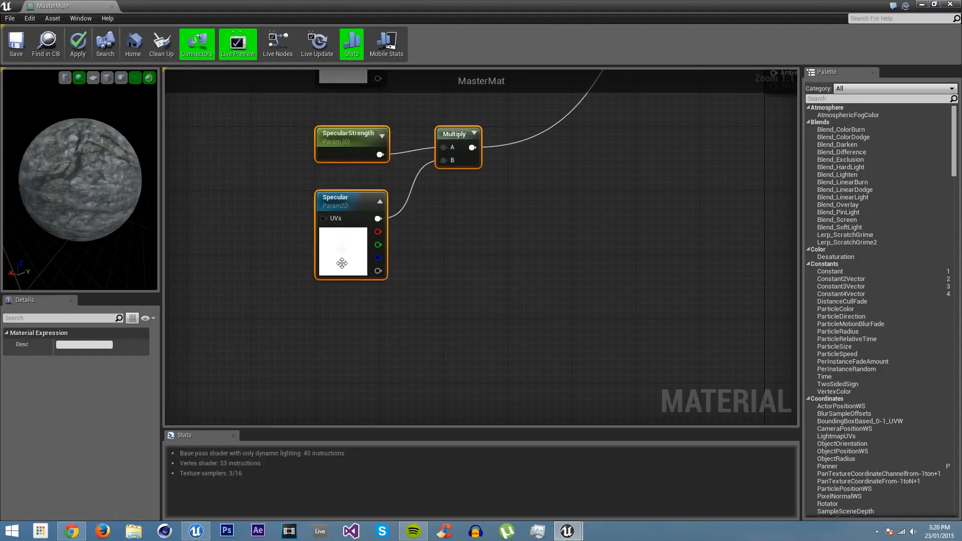
{"action": "right_click", "coordinate": [359, 210]}
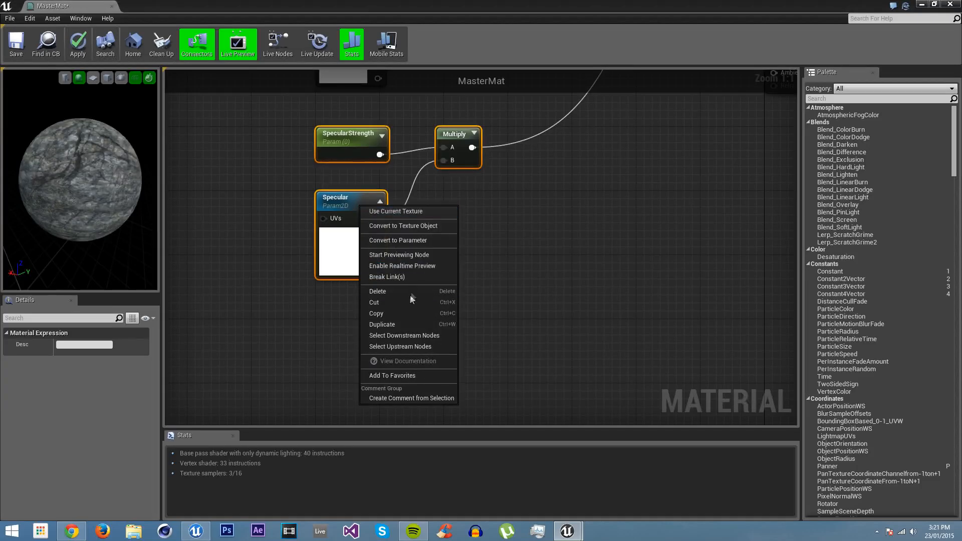
{"action": "left_click", "coordinate": [386, 325]}
{"action": "right_click_drag", "start_coordinate": [459, 196], "coordinate": [451, 109]}
{"action": "left_click_drag", "start_coordinate": [451, 109], "coordinate": [452, 246]}
{"action": "left_click", "coordinate": [839, 507]}
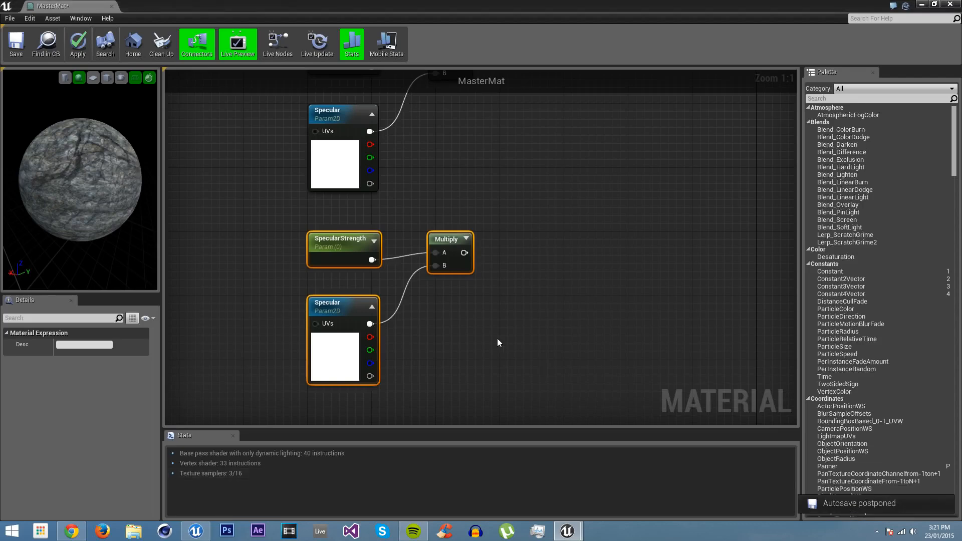
Rename the newly duplicated scalar parameter to RoughnessStrength and its texture parameter to Roughness
{"action": "left_click", "coordinate": [488, 352]}
{"action": "left_click", "coordinate": [335, 240]}
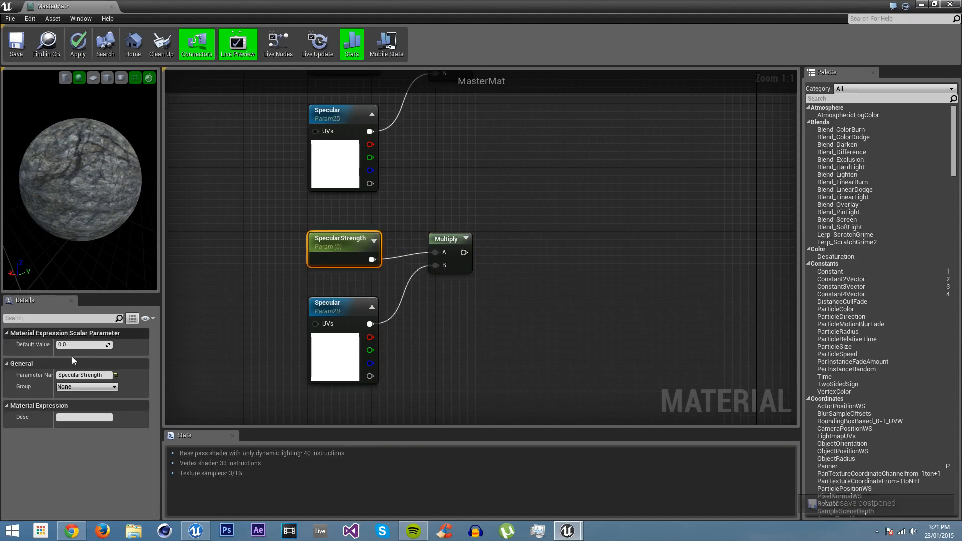
{"action": "type", "text": "Roughness"}
{"action": "left_click", "coordinate": [344, 333]}
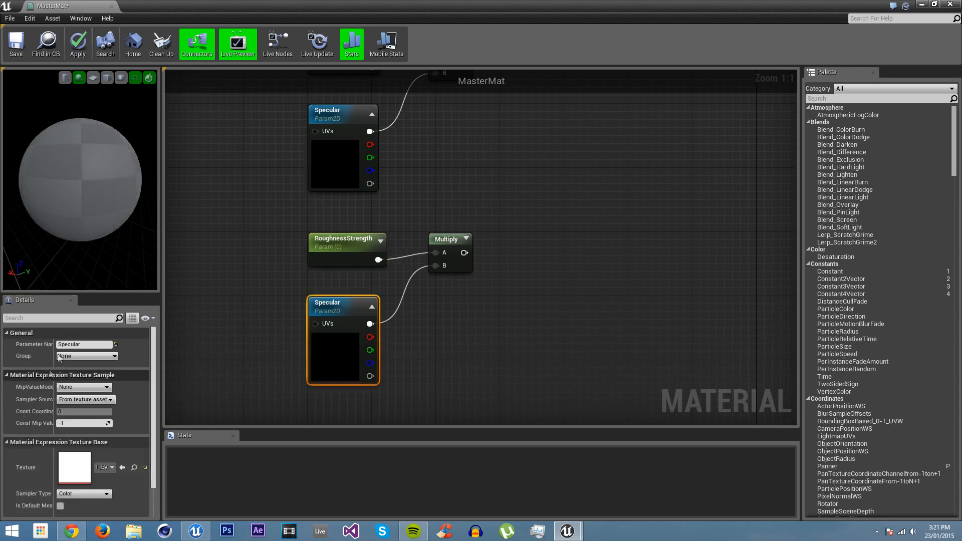
{"action": "type", "text": "Roughn"}
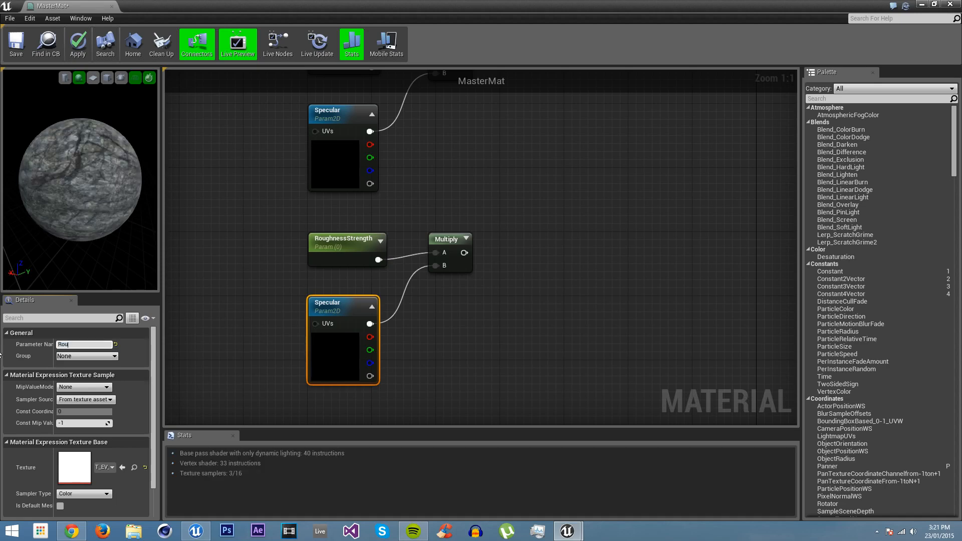
{"action": "key", "text": "Return"}
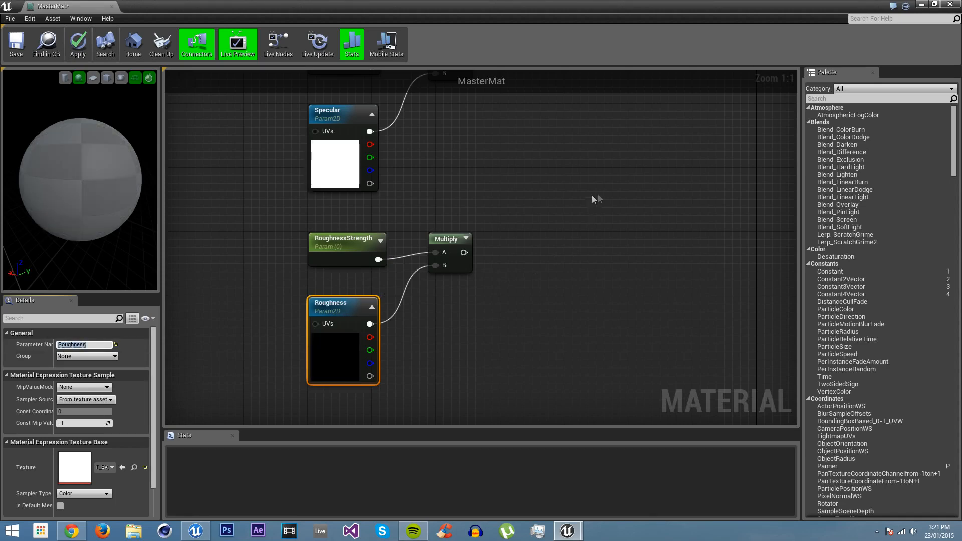
Connect the output of the roughness Multiply node to the material's Roughness input
{"action": "right_click_drag", "start_coordinate": [484, 235], "coordinate": [427, 351]}
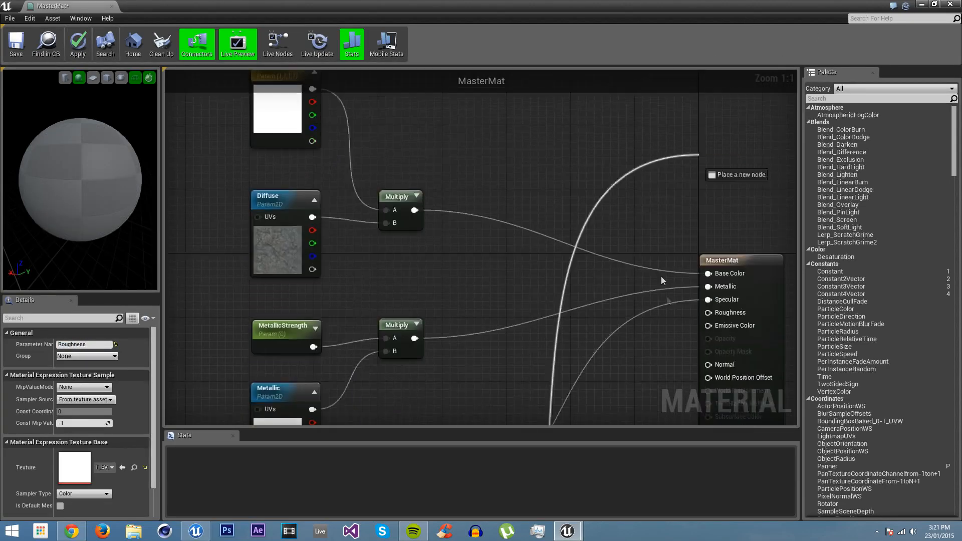
{"action": "left_click_drag", "start_coordinate": [661, 276], "coordinate": [708, 318]}
{"action": "right_click_drag", "start_coordinate": [561, 194], "coordinate": [513, 231]}
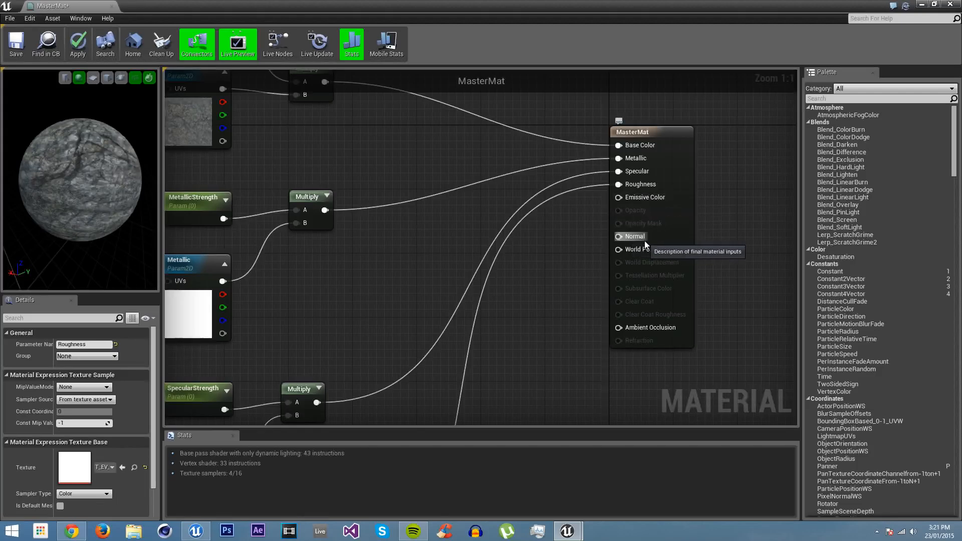
Duplicate the RoughnessStrength, Roughness and Multiply nodes together and place the copies below the originals
{"action": "right_click_drag", "start_coordinate": [450, 152], "coordinate": [510, 256]}
{"action": "right_click_drag", "start_coordinate": [634, 290], "coordinate": [584, 170]}
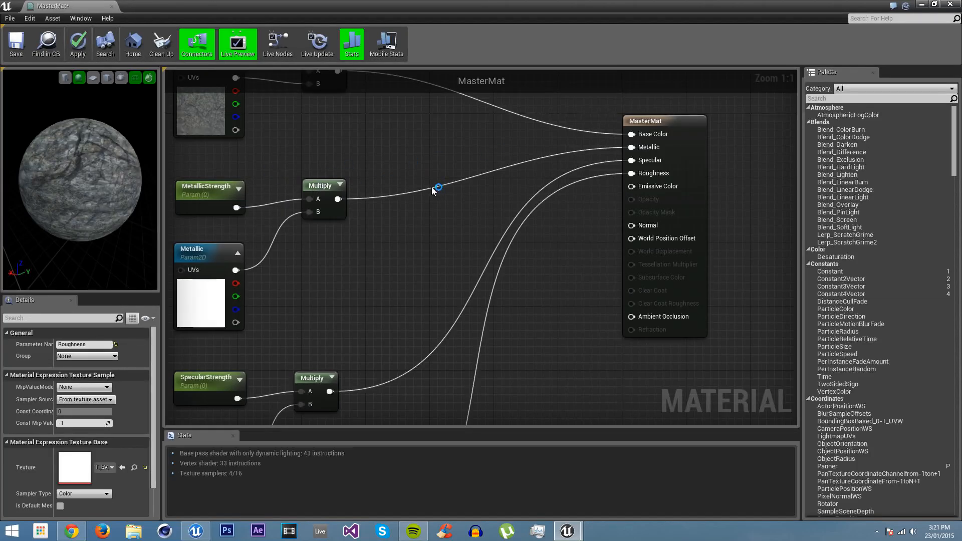
{"action": "right_click_drag", "start_coordinate": [451, 326], "coordinate": [485, 118]}
{"action": "right_click_drag", "start_coordinate": [472, 308], "coordinate": [525, 147]}
{"action": "left_click_drag", "start_coordinate": [484, 149], "coordinate": [269, 296]}
{"action": "right_click", "coordinate": [337, 227]}
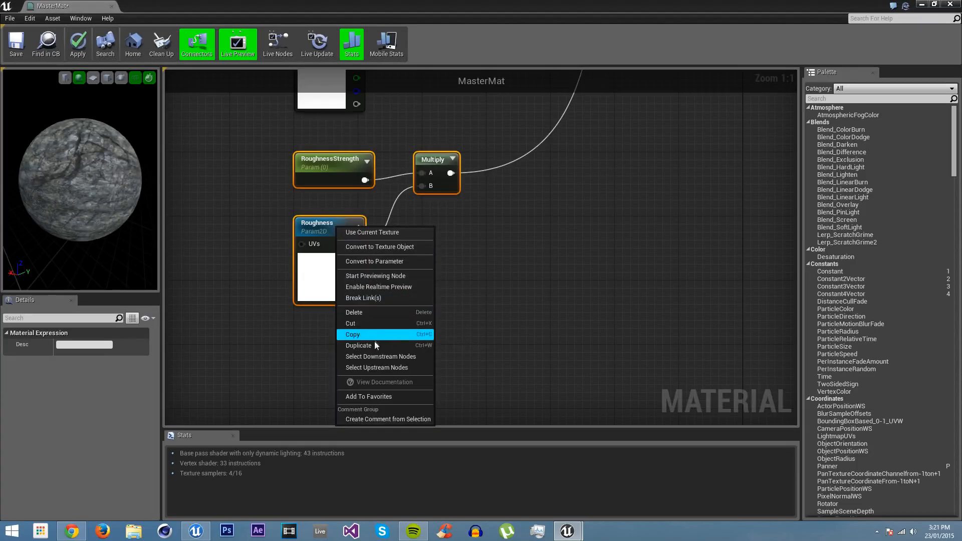
{"action": "left_click", "coordinate": [376, 345]}
{"action": "right_click_drag", "start_coordinate": [439, 266], "coordinate": [437, 179]}
{"action": "left_click_drag", "start_coordinate": [429, 135], "coordinate": [428, 266]}
{"action": "right_click_drag", "start_coordinate": [458, 161], "coordinate": [452, 270]}
{"action": "scroll", "coordinate": [452, 270], "scroll_direction": "down", "scroll_amount": 6}
{"action": "scroll", "coordinate": [415, 268], "scroll_direction": "up", "scroll_amount": 6}
{"action": "left_click", "coordinate": [414, 266]}
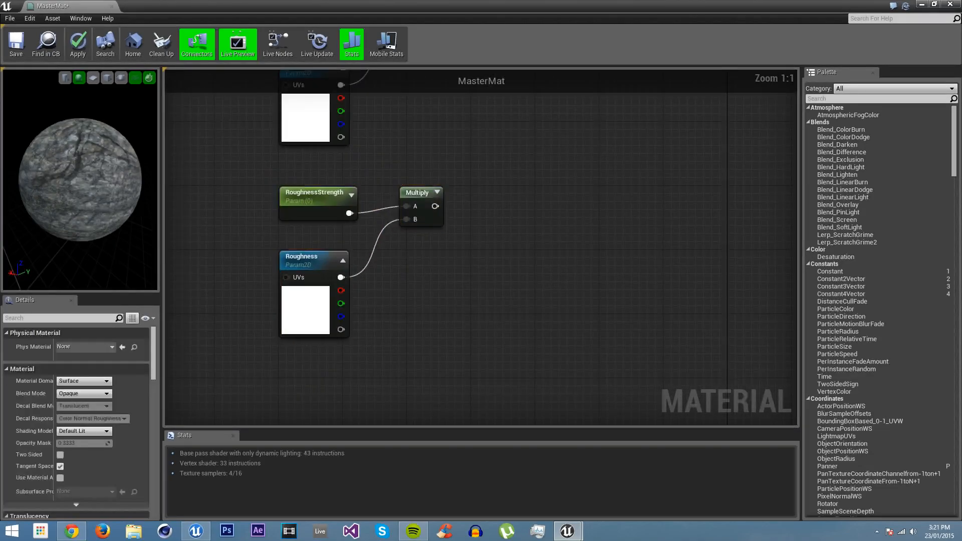
Rename the newly duplicated scalar parameter to NormalStrength
{"action": "right_click_drag", "start_coordinate": [415, 265], "coordinate": [451, 271]}
{"action": "left_click", "coordinate": [347, 207]}
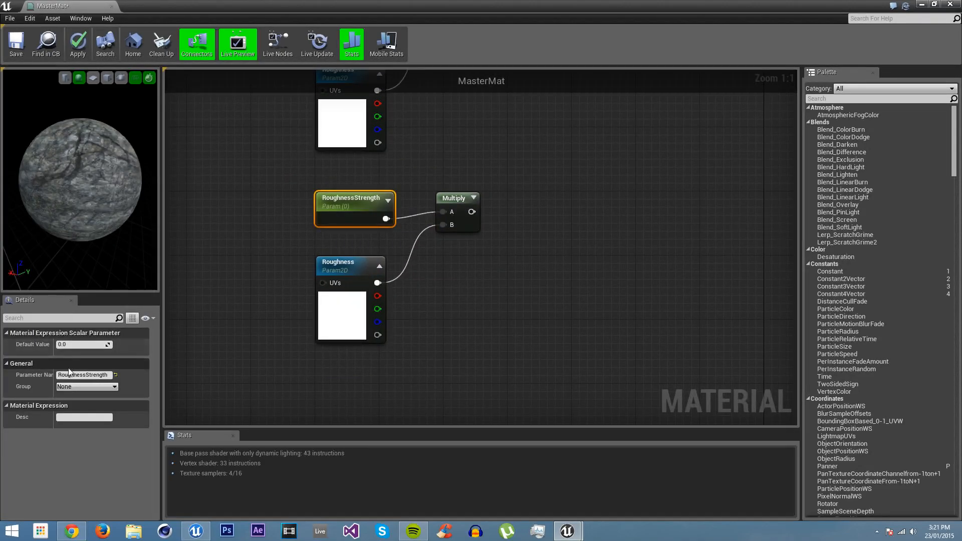
{"action": "left_click_drag", "start_coordinate": [86, 375], "coordinate": [32, 382]}
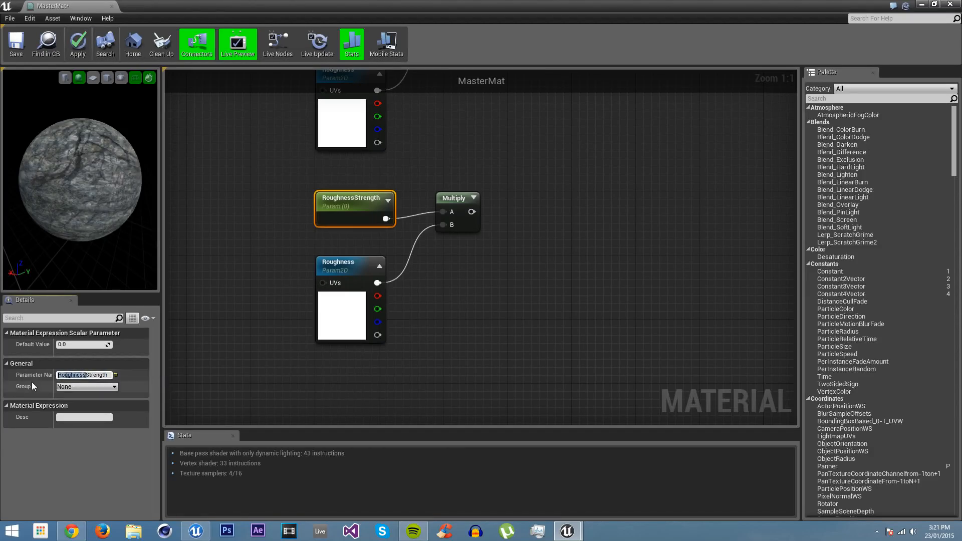
{"action": "type", "text": "No"}
{"action": "type", "text": "rmal"}
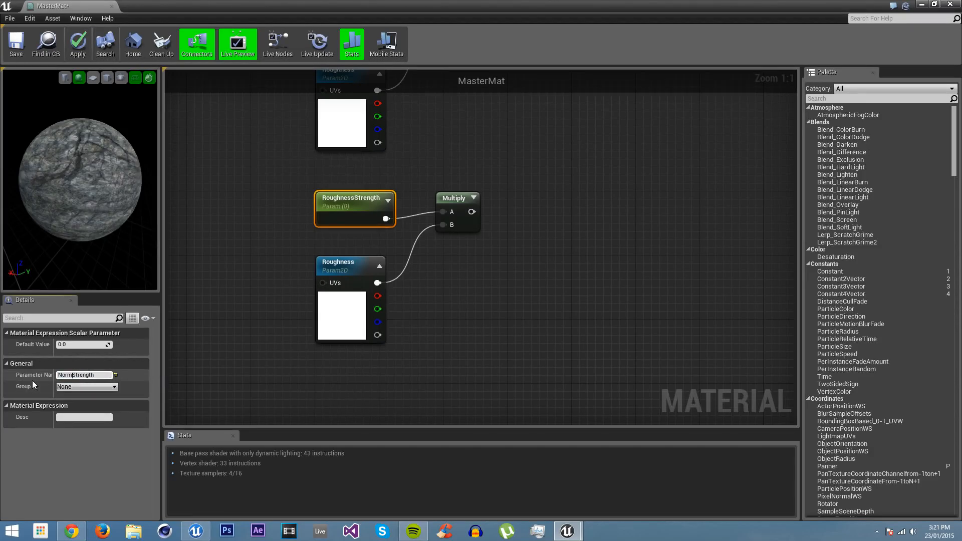
{"action": "left_click", "coordinate": [288, 314]}
Rename the newly duplicated texture parameter below NormalStrength to Normal
{"action": "left_click", "coordinate": [347, 304]}
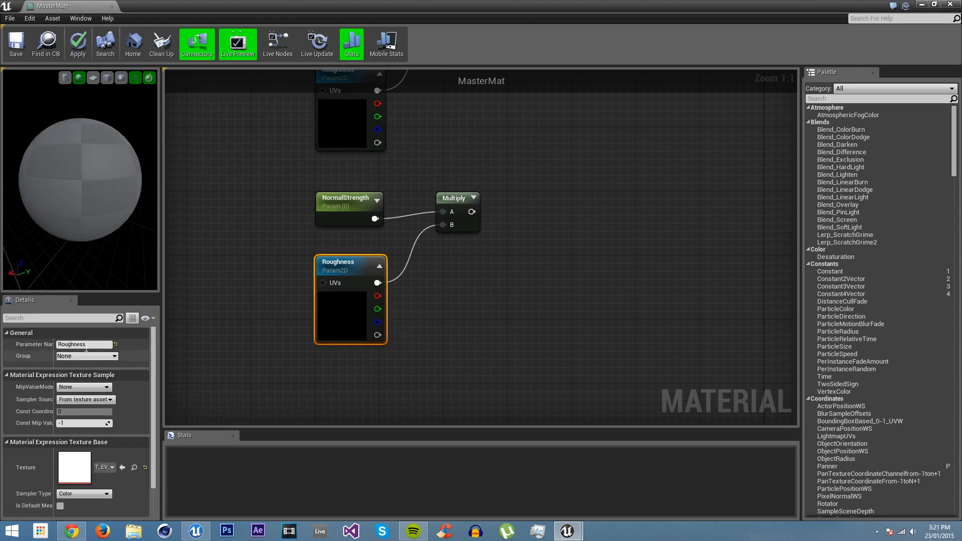
{"action": "left_click_drag", "start_coordinate": [88, 345], "coordinate": [57, 345]}
{"action": "type", "text": "Nor"}
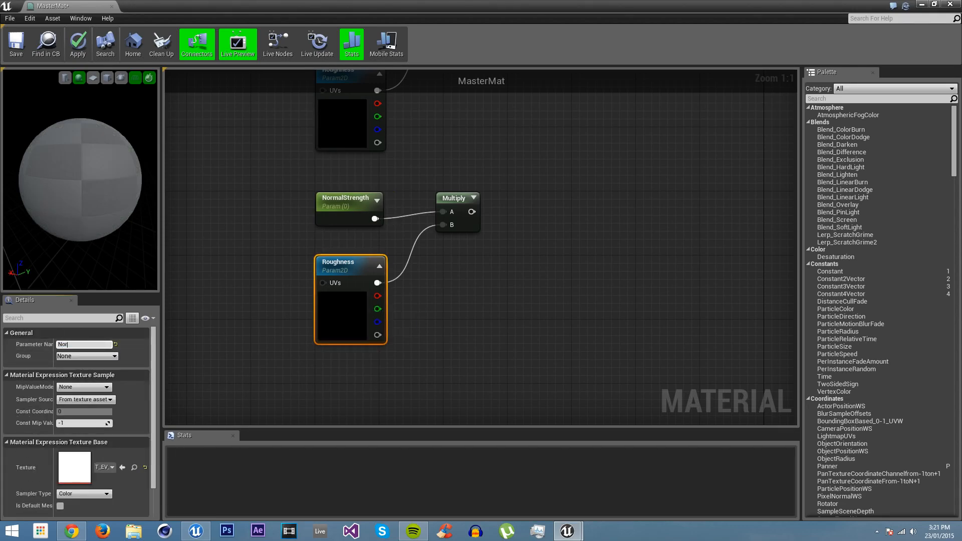
{"action": "type", "text": "mal"}
{"action": "key", "text": "Return"}
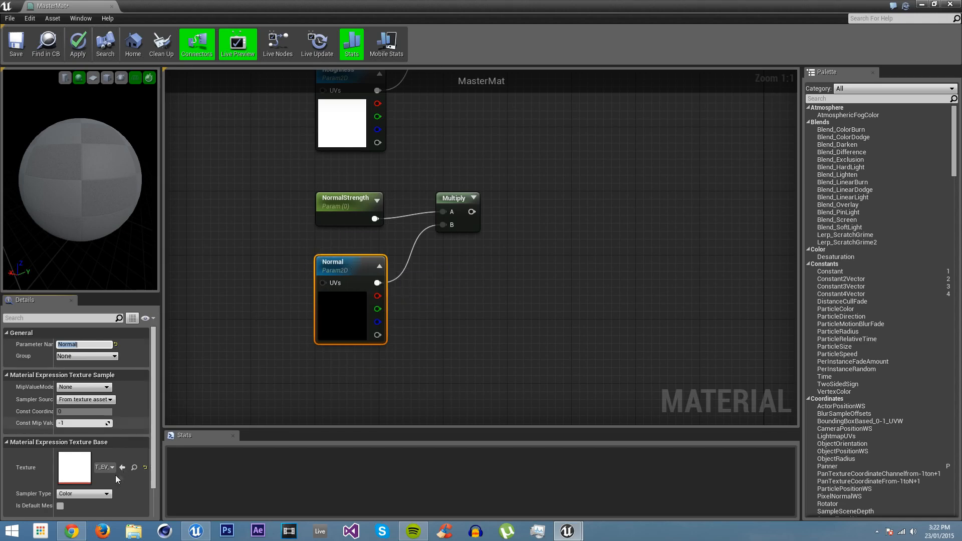
Assign the engine's FlatNormal texture to the Normal texture parameter
{"action": "right_click_drag", "start_coordinate": [225, 376], "coordinate": [259, 318]}
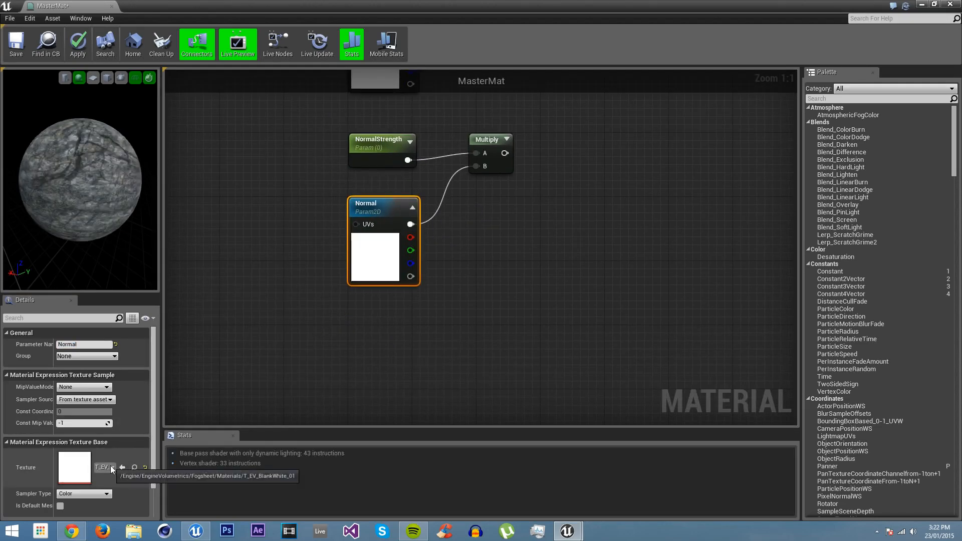
{"action": "left_click", "coordinate": [110, 467]}
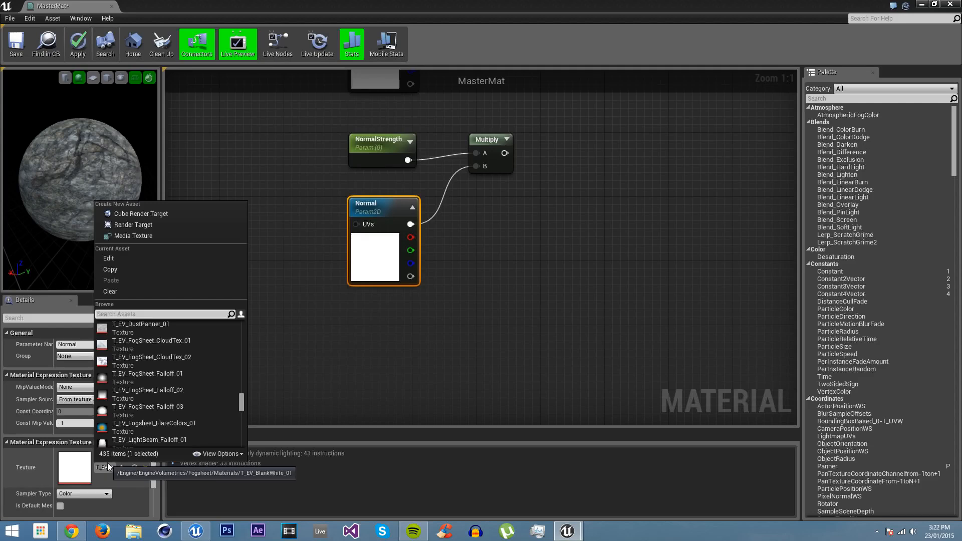
{"action": "type", "text": "fla"}
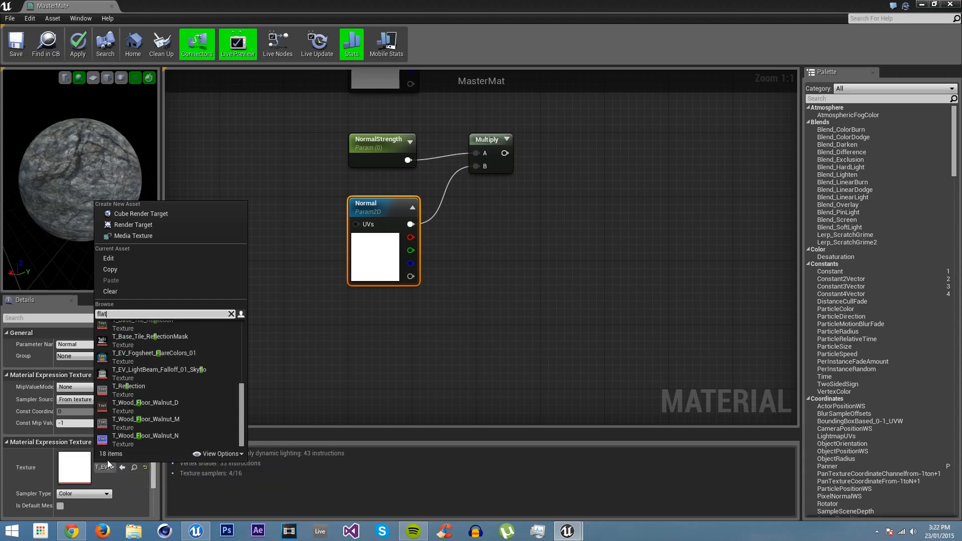
{"action": "type", "text": "t"}
{"action": "left_click", "coordinate": [119, 328]}
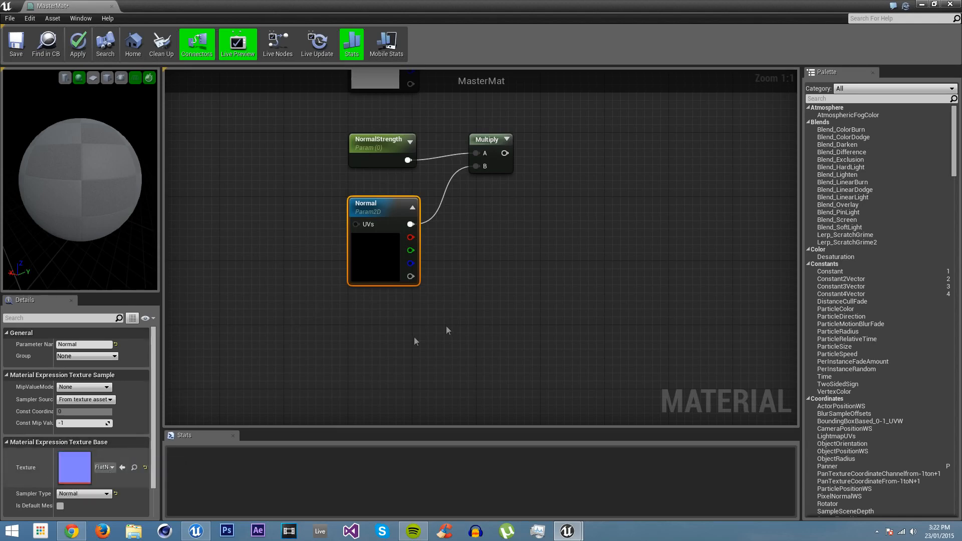
Set the default value of the NormalStrength parameter to 1
{"action": "mouse_move", "coordinate": [480, 241]}
{"action": "right_mouse_down"}
{"action": "mouse_move", "coordinate": [424, 324]}
{"action": "mouse_move", "coordinate": [420, 311]}
{"action": "right_mouse_up"}
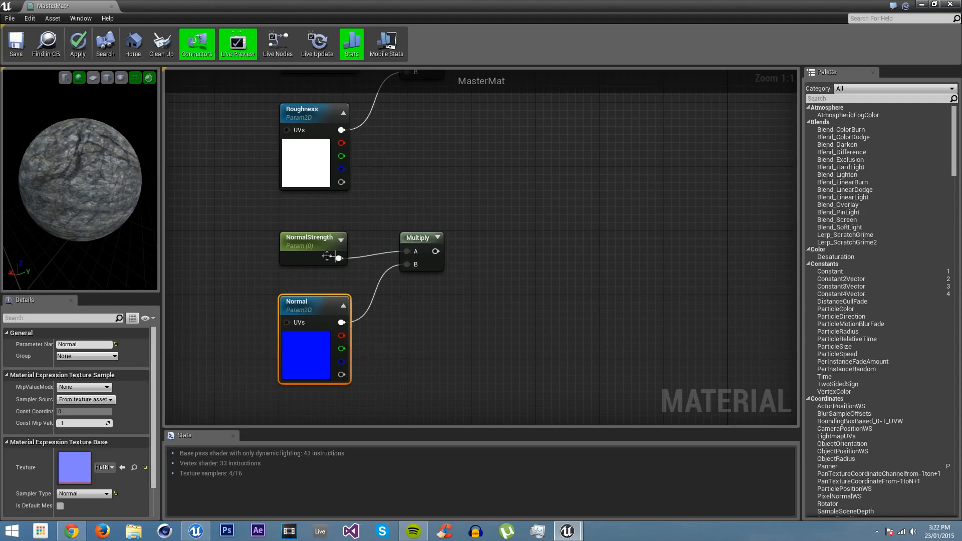
{"action": "left_click", "coordinate": [310, 252]}
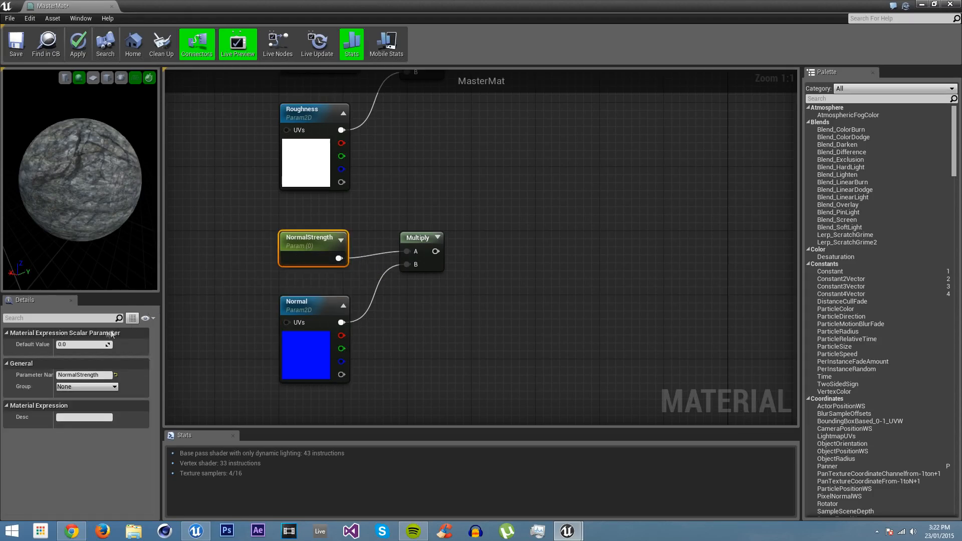
{"action": "left_click", "coordinate": [86, 344]}
{"action": "type", "text": "1"}
{"action": "key", "text": "Return"}
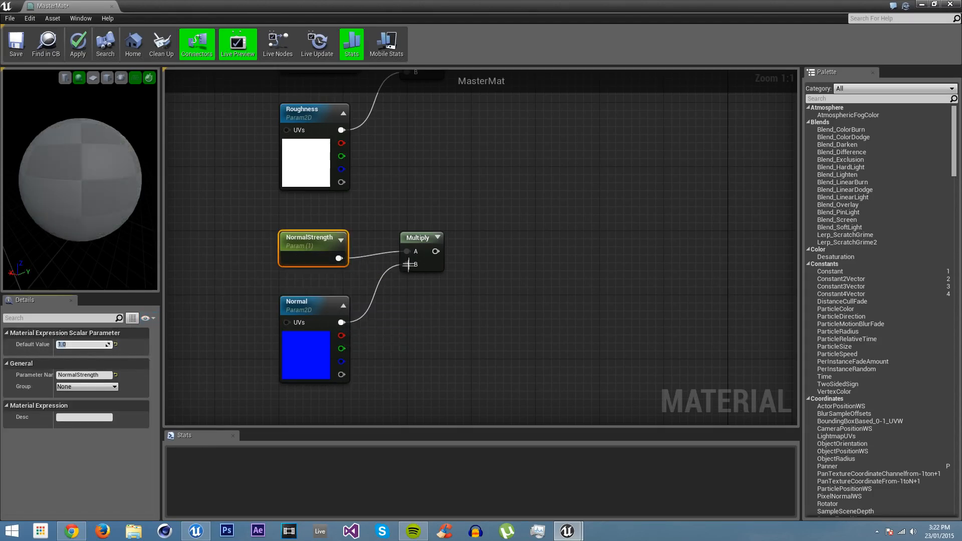
Feed the Multiply node's B input from the Normal texture's red channel and shift the node slightly away
{"action": "left_click_drag", "start_coordinate": [409, 265], "coordinate": [341, 335]}
{"action": "right_click_drag", "start_coordinate": [438, 267], "coordinate": [413, 222]}
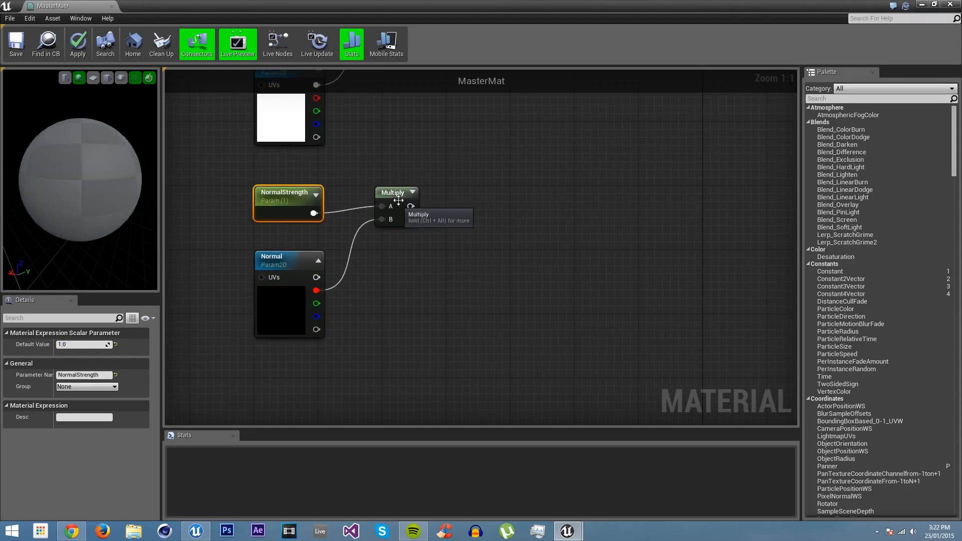
{"action": "left_click_drag", "start_coordinate": [398, 200], "coordinate": [407, 200]}
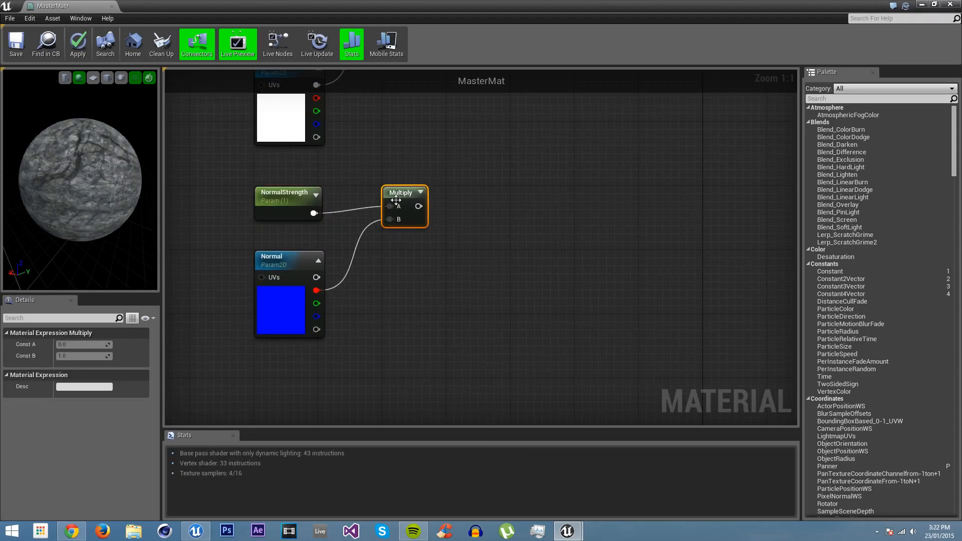
Duplicate the Multiply node below the original and connect NormalStrength to its A and the Normal texture's green channel to its B
{"action": "right_click", "coordinate": [397, 199]}
{"action": "left_click", "coordinate": [432, 274]}
{"action": "left_click_drag", "start_coordinate": [425, 205], "coordinate": [409, 254]}
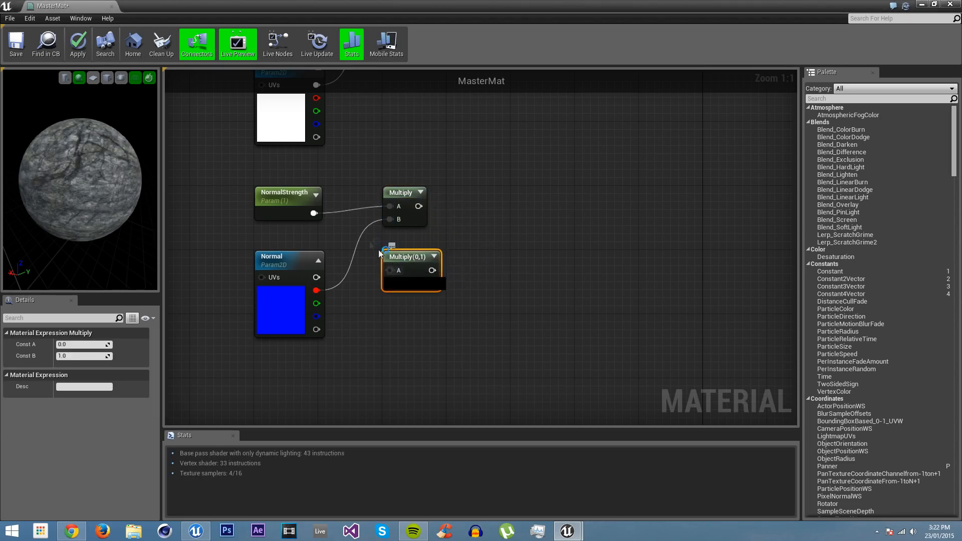
{"action": "left_click_drag", "start_coordinate": [314, 216], "coordinate": [318, 303]}
{"action": "right_click_drag", "start_coordinate": [393, 315], "coordinate": [374, 298]}
Add a MakeFloat3 node and connect the upper Multiply to X, the lower Multiply to Y, and Normal's blue channel to Z
{"action": "right_click_drag", "start_coordinate": [532, 261], "coordinate": [526, 278]}
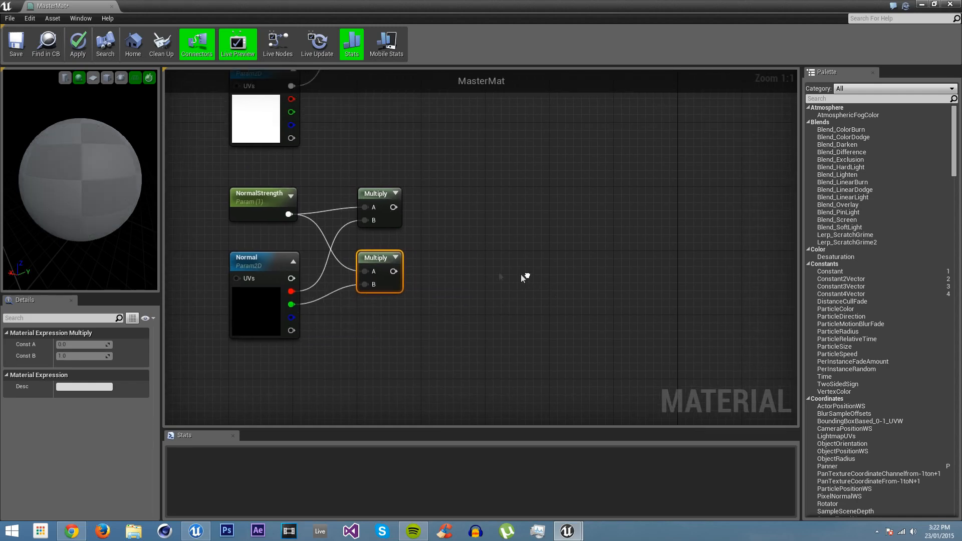
{"action": "right_click", "coordinate": [427, 259]}
{"action": "type", "text": "make"}
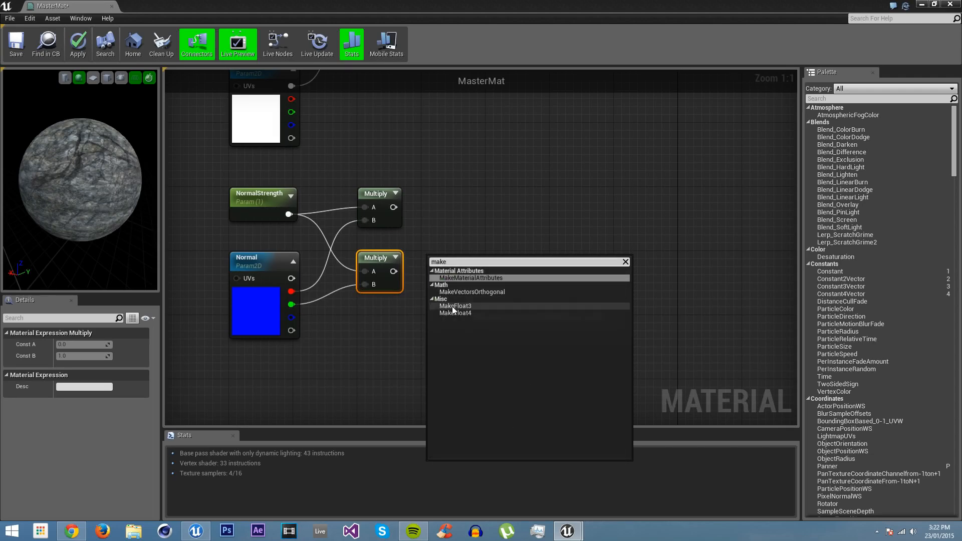
{"action": "left_click", "coordinate": [452, 306]}
{"action": "mouse_move", "coordinate": [454, 260]}
{"action": "left_mouse_down"}
{"action": "mouse_move", "coordinate": [513, 193]}
{"action": "mouse_move", "coordinate": [397, 207]}
{"action": "left_mouse_up"}
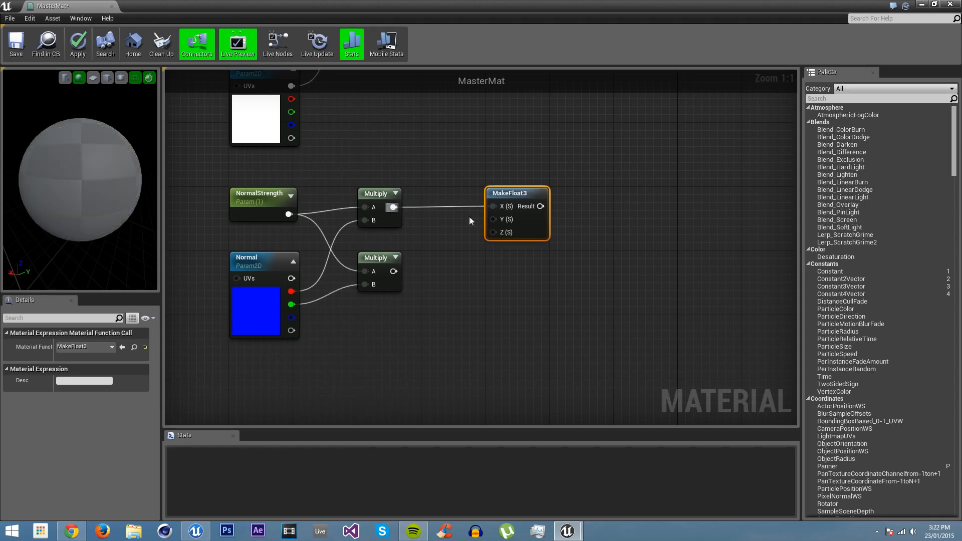
{"action": "left_click_drag", "start_coordinate": [494, 220], "coordinate": [394, 271]}
{"action": "left_click_drag", "start_coordinate": [291, 317], "coordinate": [494, 232]}
{"action": "right_click_drag", "start_coordinate": [494, 232], "coordinate": [309, 409]}
{"action": "left_click_drag", "start_coordinate": [355, 383], "coordinate": [552, 157]}
{"action": "left_click_drag", "start_coordinate": [667, 32], "coordinate": [540, 168]}
{"action": "right_click_drag", "start_coordinate": [440, 305], "coordinate": [468, 210]}
{"action": "right_click_drag", "start_coordinate": [409, 390], "coordinate": [415, 328]}
{"action": "right_click_drag", "start_coordinate": [418, 154], "coordinate": [423, 273]}
{"action": "right_click_drag", "start_coordinate": [622, 80], "coordinate": [502, 356]}
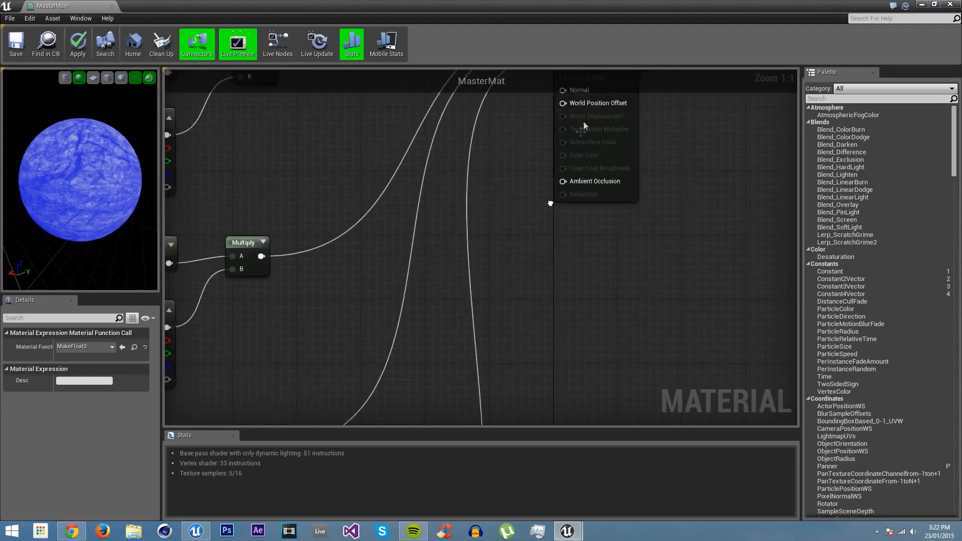
{"action": "right_click_drag", "start_coordinate": [552, 75], "coordinate": [525, 143]}
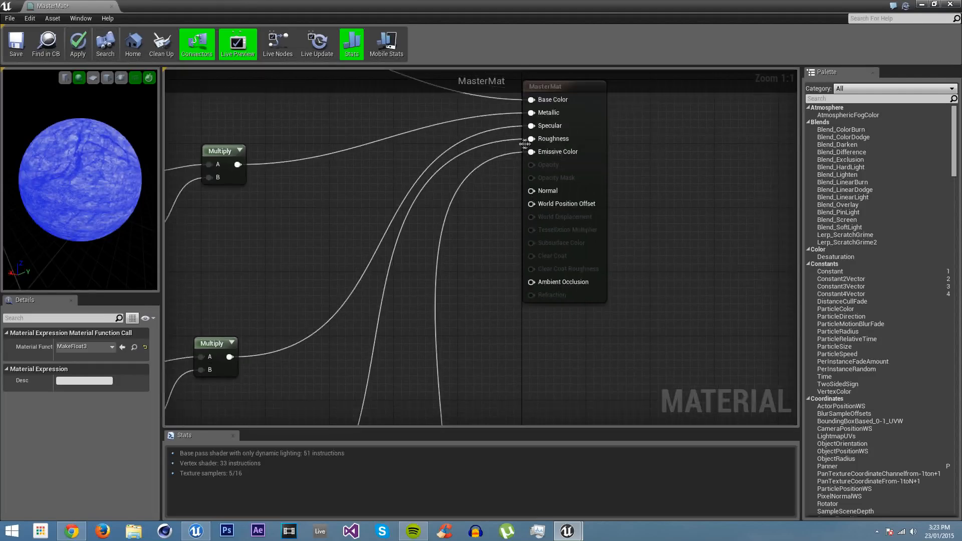
{"action": "left_click", "coordinate": [557, 152], "text": "alt"}
Connect the MakeFloat3 result to the material's Normal input
{"action": "left_click_drag", "start_coordinate": [546, 190], "coordinate": [384, 397]}
{"action": "right_click_drag", "start_coordinate": [371, 133], "coordinate": [363, 244]}
{"action": "right_click_drag", "start_coordinate": [351, 91], "coordinate": [512, 70]}
Assign the T_Rock_Basalt_N texture to the Normal texture parameter
{"action": "right_click_drag", "start_coordinate": [443, 343], "coordinate": [496, 112]}
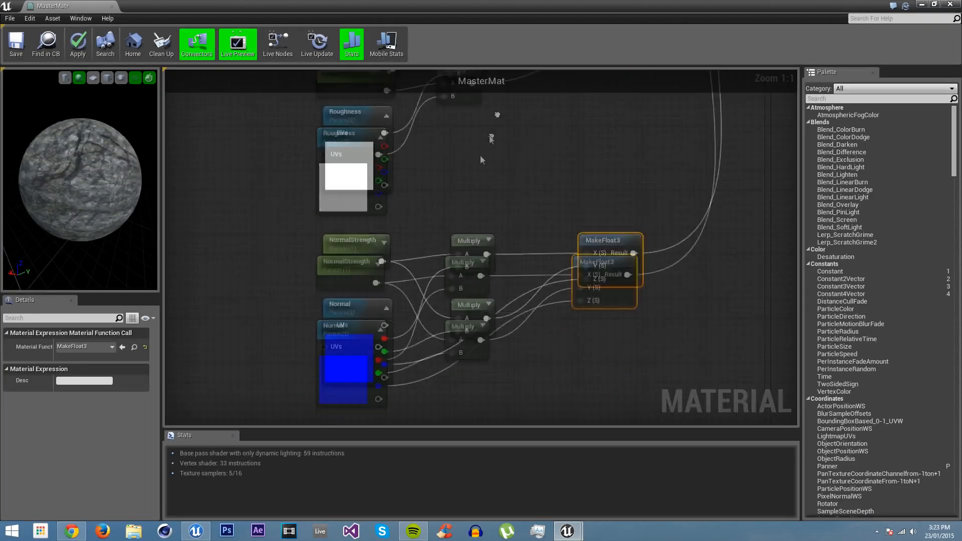
{"action": "left_click", "coordinate": [365, 308]}
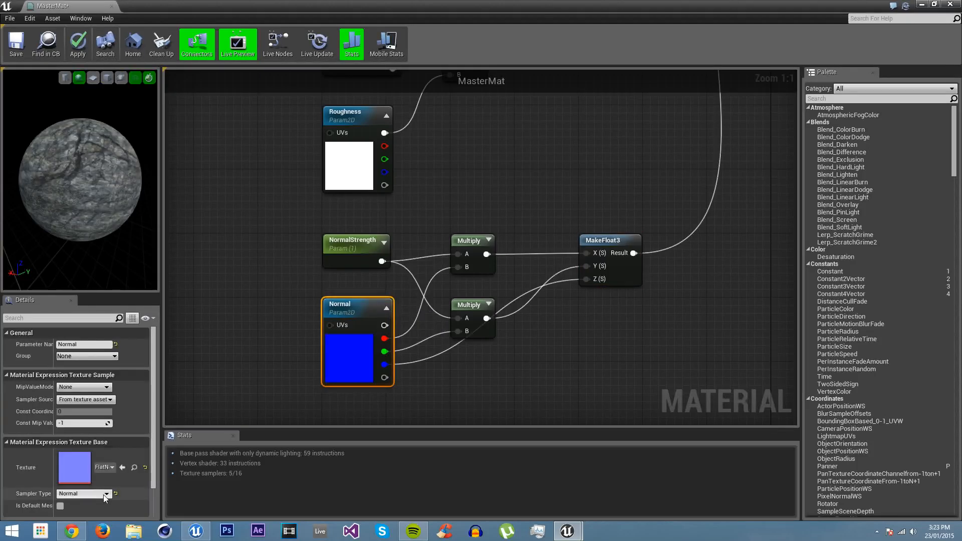
{"action": "left_click", "coordinate": [106, 468]}
{"action": "type", "text": "basalt"}
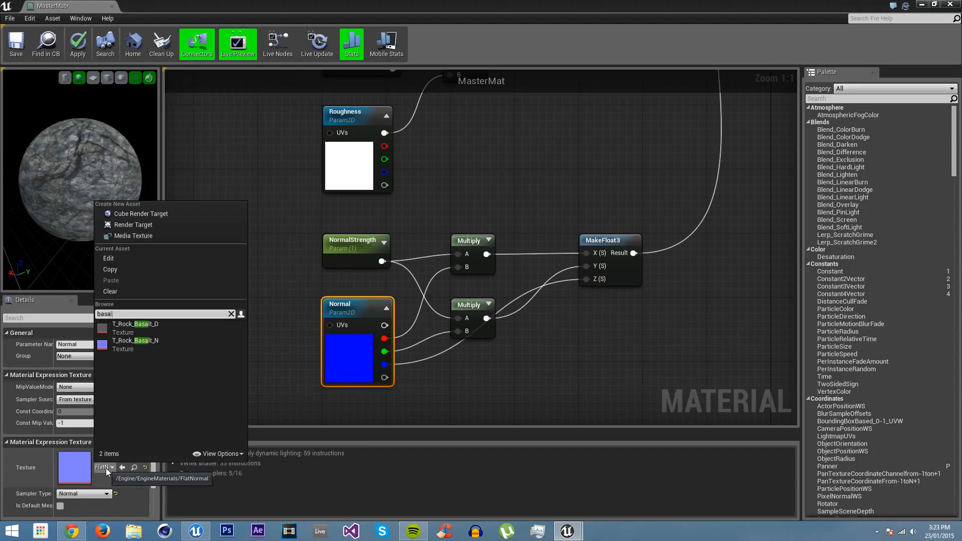
{"action": "left_click", "coordinate": [137, 344]}
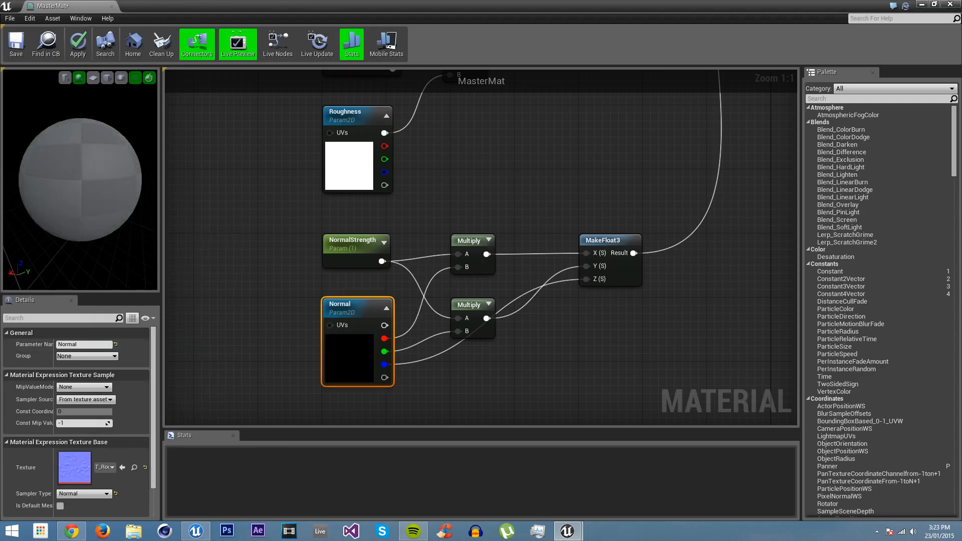
Apply the changes to the MasterMat material and close its editor
{"action": "right_click_drag", "start_coordinate": [511, 207], "coordinate": [381, 387]}
{"action": "right_click_drag", "start_coordinate": [539, 87], "coordinate": [477, 336]}
{"action": "mouse_move", "coordinate": [81, 182]}
{"action": "left_mouse_down"}
{"action": "mouse_move", "coordinate": [128, 150]}
{"action": "mouse_move", "coordinate": [107, 125]}
{"action": "mouse_move", "coordinate": [63, 174]}
{"action": "left_mouse_up"}
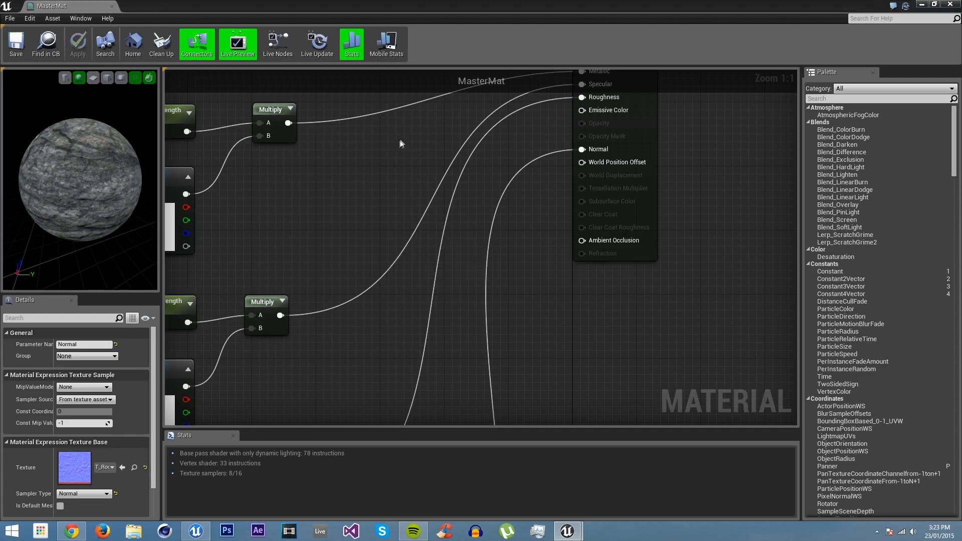
{"action": "left_click", "coordinate": [957, 4]}
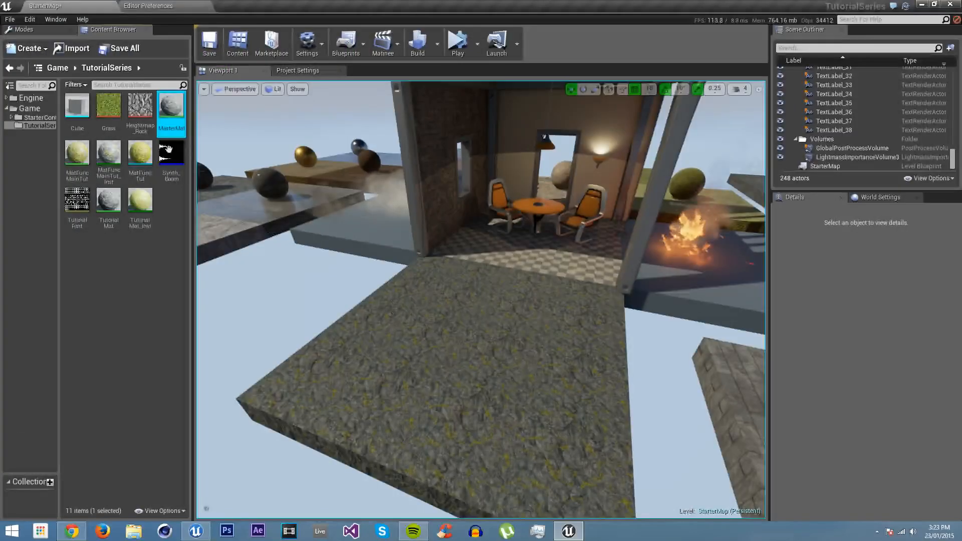
Create a material instance of MasterMat, assign it to the large floor slab in front of the room, and view it up close
{"action": "right_click", "coordinate": [172, 114]}
{"action": "left_click", "coordinate": [226, 127]}
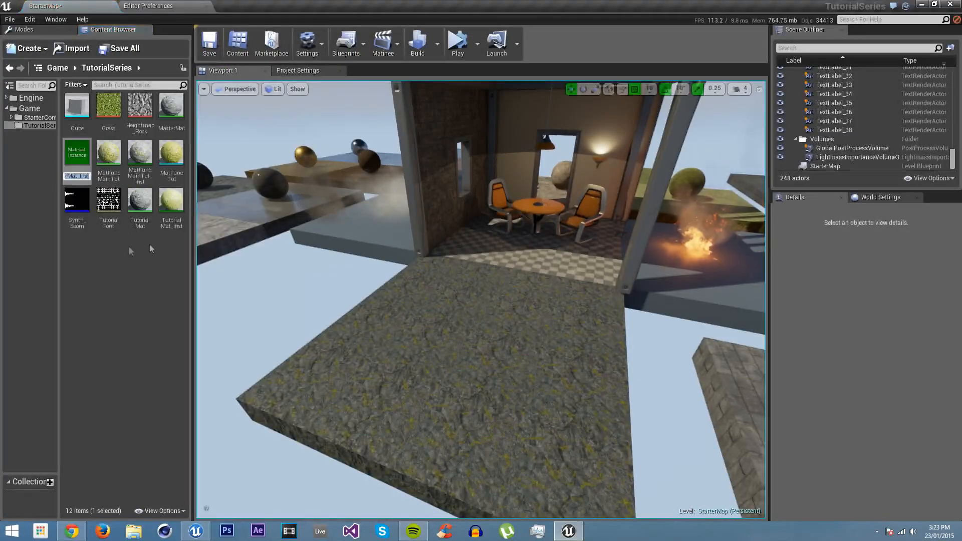
{"action": "left_click_drag", "start_coordinate": [70, 157], "coordinate": [425, 341]}
{"action": "right_click_drag", "start_coordinate": [495, 321], "coordinate": [326, 355]}
{"action": "key", "text": "d"}
{"action": "key", "text": "w"}
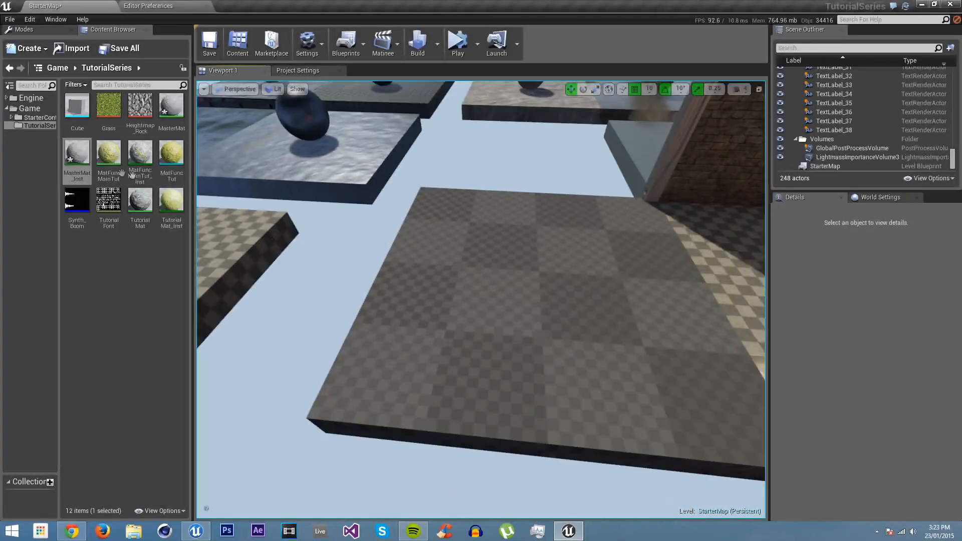
{"action": "right_click_drag", "start_coordinate": [421, 301], "coordinate": [501, 311]}
{"action": "key", "text": "w"}
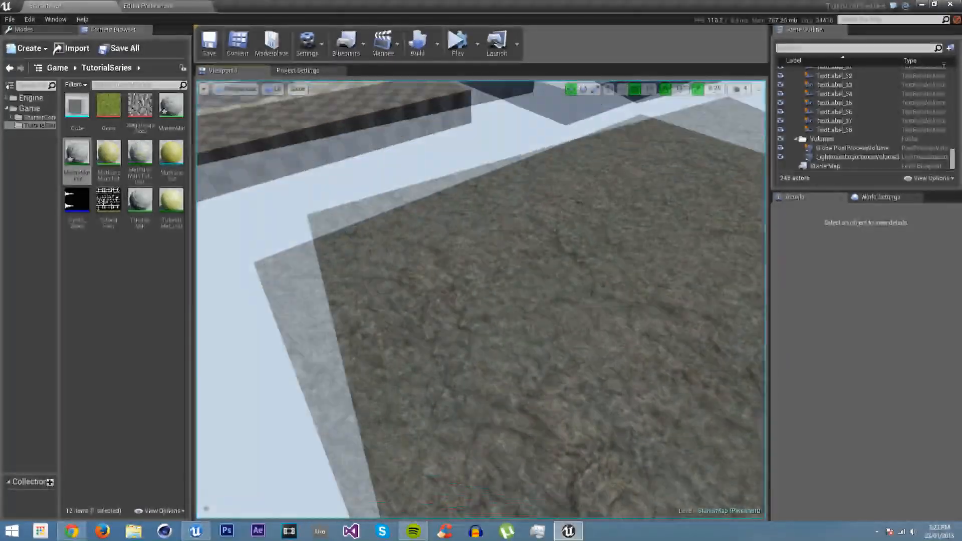
Open the MasterMat_Inst material instance and override its SpecularStrength with 0.7, checking the floor slab in the level
{"action": "right_click_drag", "start_coordinate": [421, 301], "coordinate": [546, 290]}
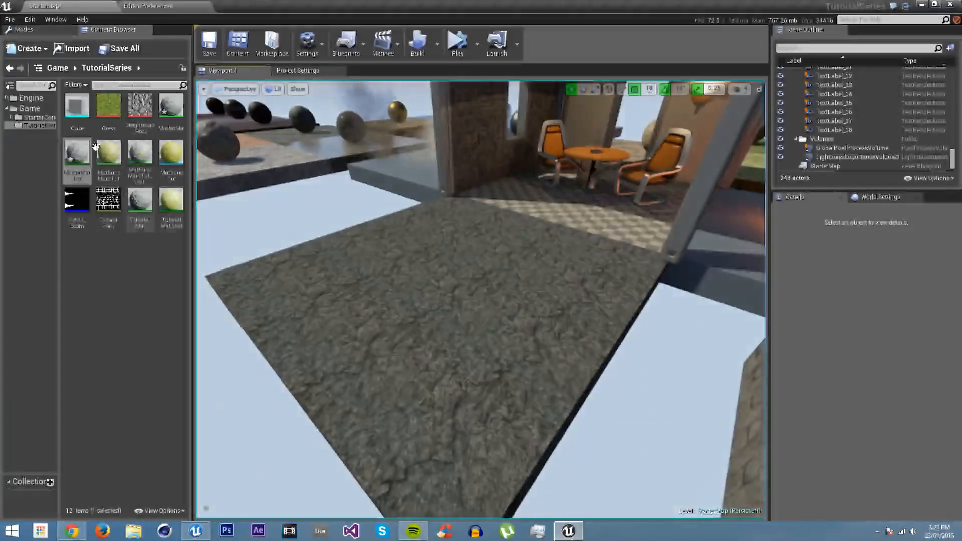
{"action": "double_click", "coordinate": [79, 153]}
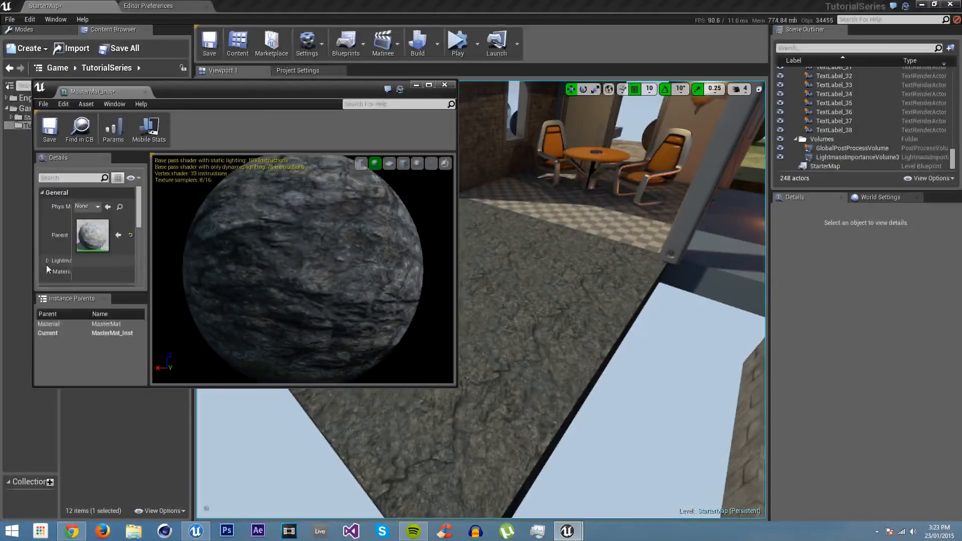
{"action": "scroll", "coordinate": [94, 251], "scroll_direction": "down", "scroll_amount": 5}
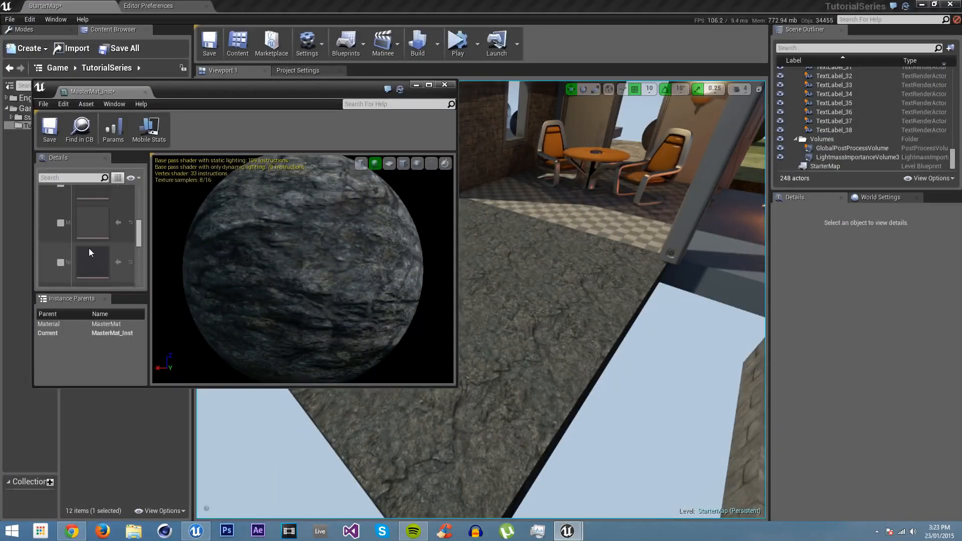
{"action": "scroll", "coordinate": [100, 236], "scroll_direction": "down", "scroll_amount": 3}
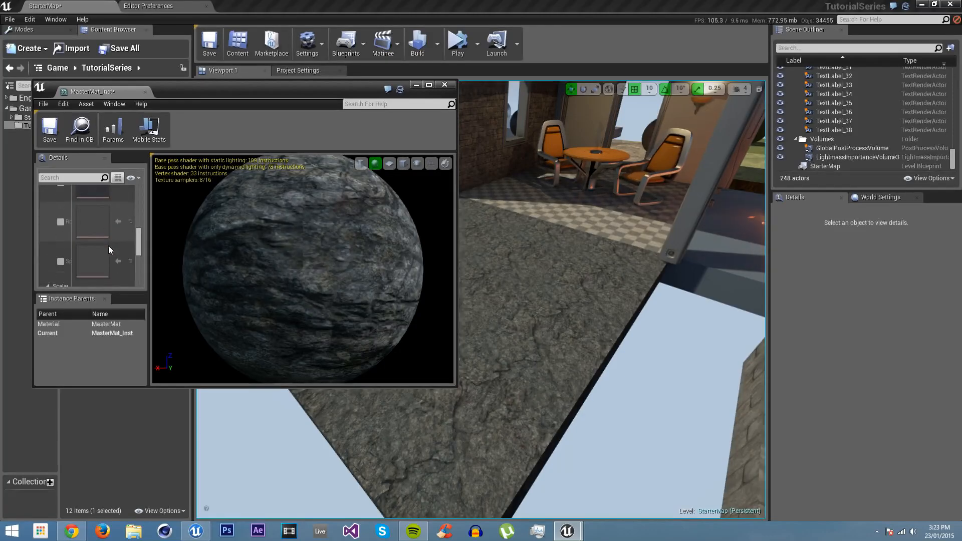
{"action": "scroll", "coordinate": [109, 245], "scroll_direction": "down", "scroll_amount": 3}
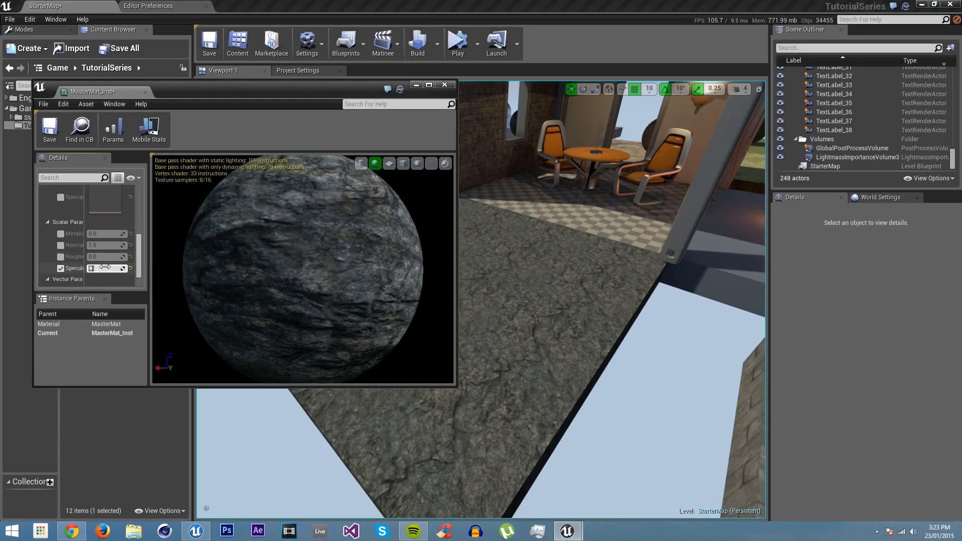
{"action": "key", "text": "Return"}
{"action": "right_click_drag", "start_coordinate": [542, 301], "coordinate": [574, 261]}
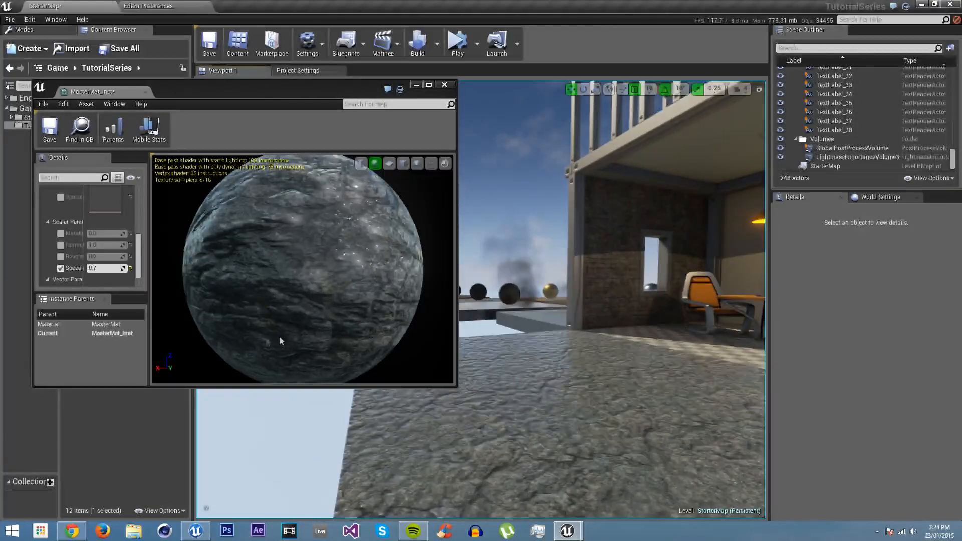
Set the instance's SpecularStrength to 1 and look at the floor slab from further back
{"action": "left_click", "coordinate": [119, 268]}
{"action": "type", "text": "1"}
{"action": "key", "text": "Return"}
{"action": "right_click_drag", "start_coordinate": [655, 334], "coordinate": [675, 381]}
{"action": "key", "text": "s"}
Enable the Diffuse texture override and assign the T_Metal_Steel_D texture to it
{"action": "scroll", "coordinate": [117, 264], "scroll_direction": "up", "scroll_amount": 10}
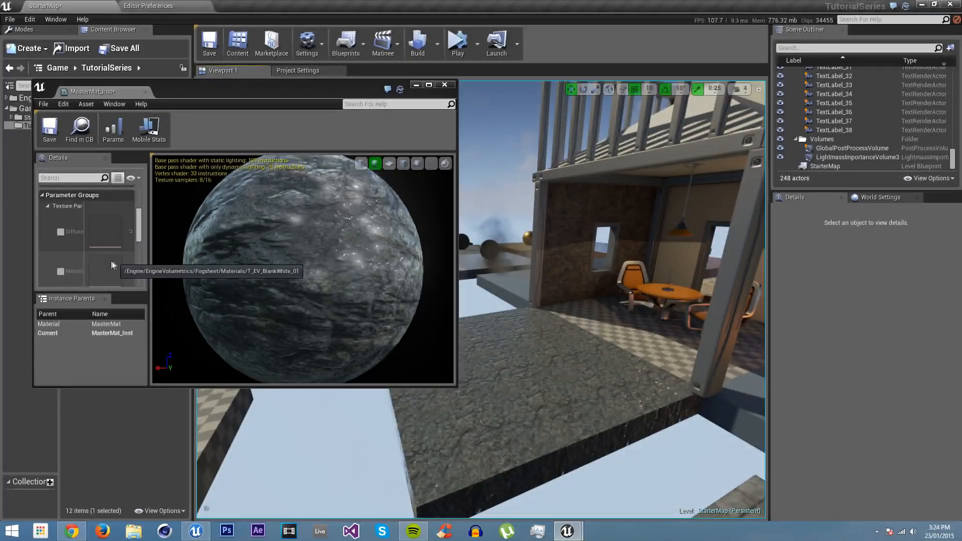
{"action": "scroll", "coordinate": [90, 245], "scroll_direction": "down", "scroll_amount": 3}
{"action": "scroll", "coordinate": [85, 244], "scroll_direction": "up", "scroll_amount": 3}
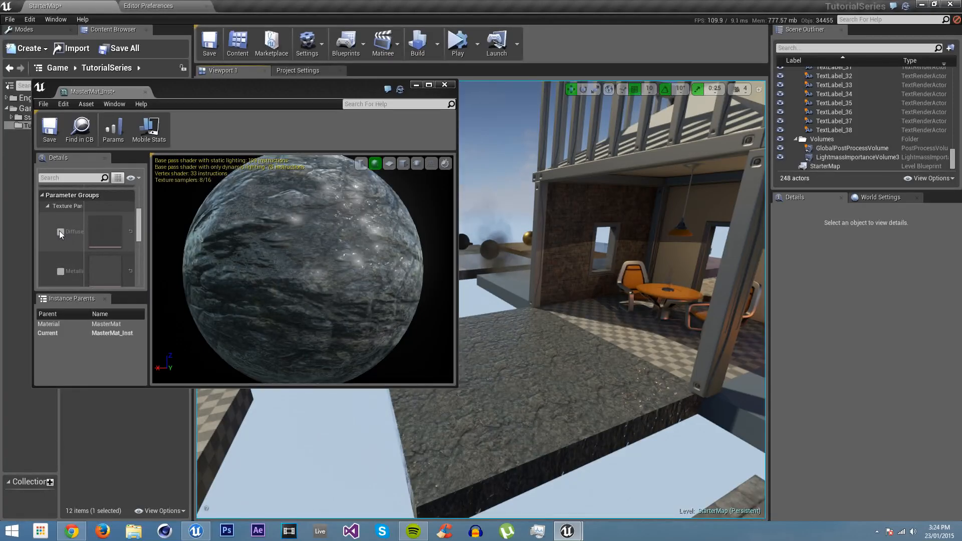
{"action": "left_click", "coordinate": [60, 232]}
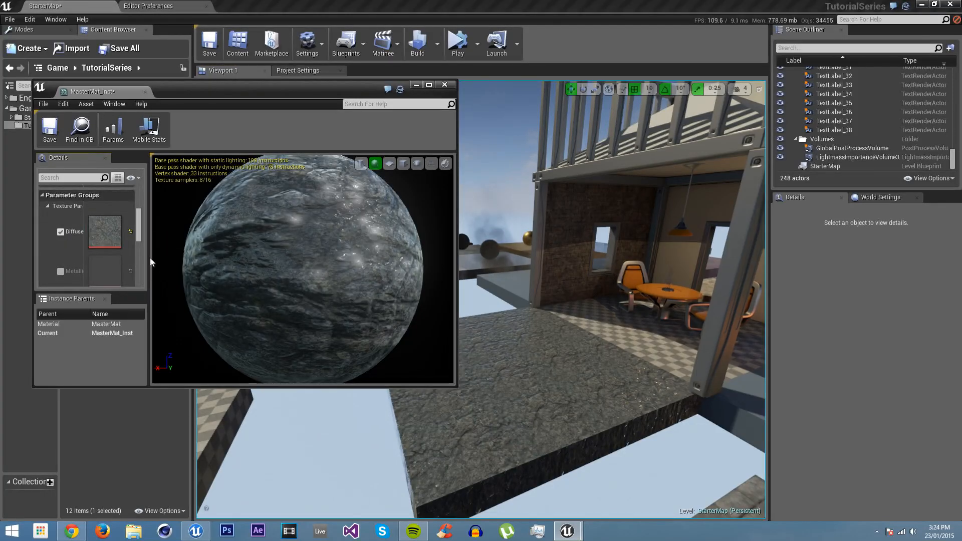
{"action": "left_click_drag", "start_coordinate": [149, 257], "coordinate": [241, 259]}
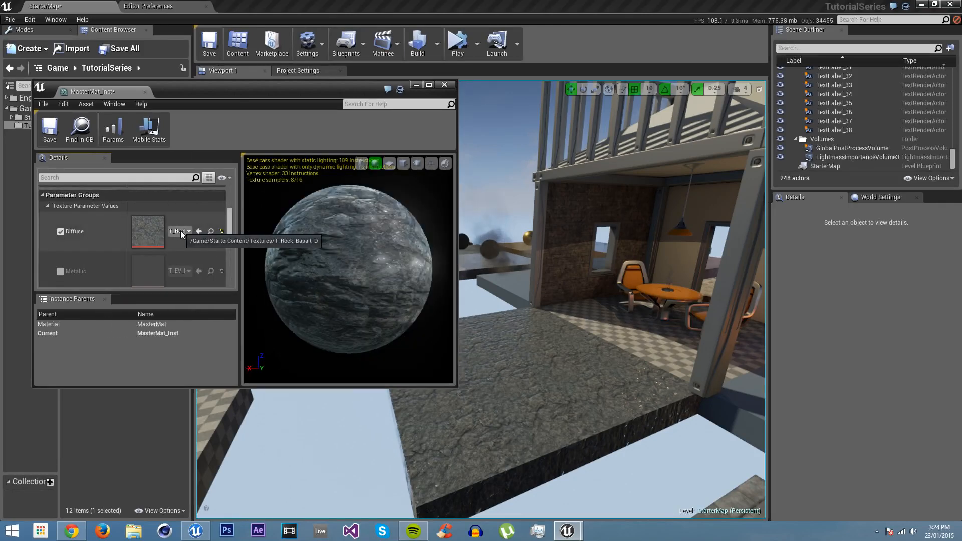
{"action": "left_click", "coordinate": [180, 231]}
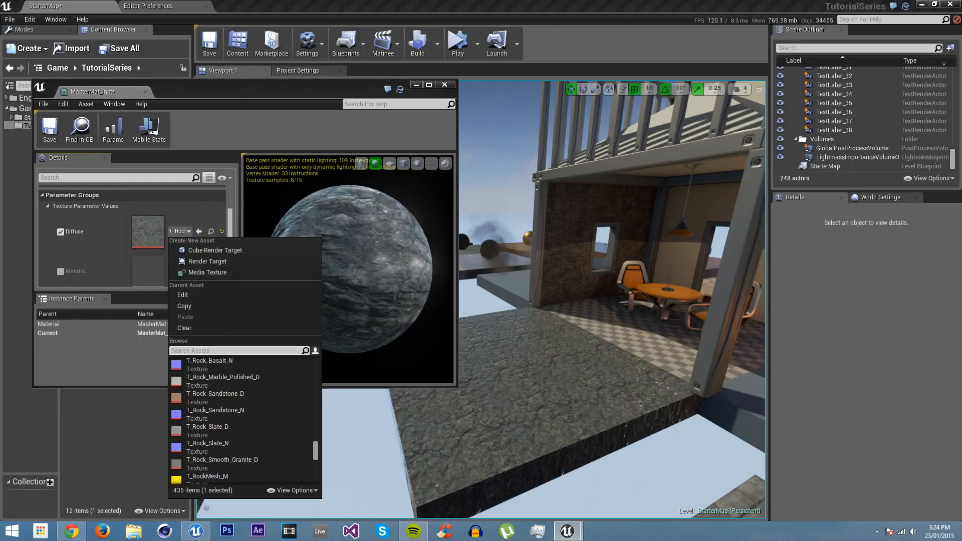
{"action": "type", "text": "metal"}
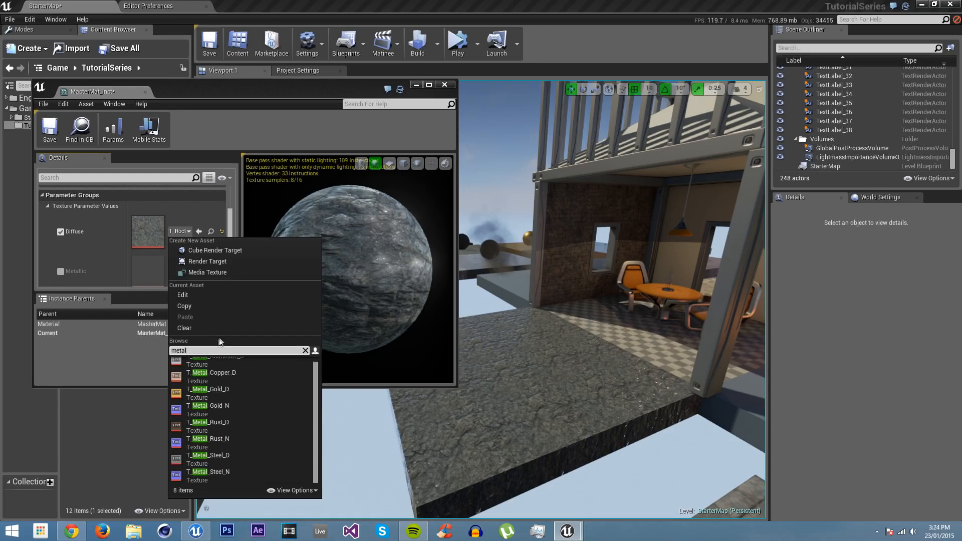
{"action": "left_click", "coordinate": [240, 456]}
Enable the Normal texture override, assign T_Metal_Steel_N to it, and inspect the floor slab up close
{"action": "left_click_drag", "start_coordinate": [231, 214], "coordinate": [229, 238]}
{"action": "scroll", "coordinate": [113, 243], "scroll_direction": "up", "scroll_amount": 2}
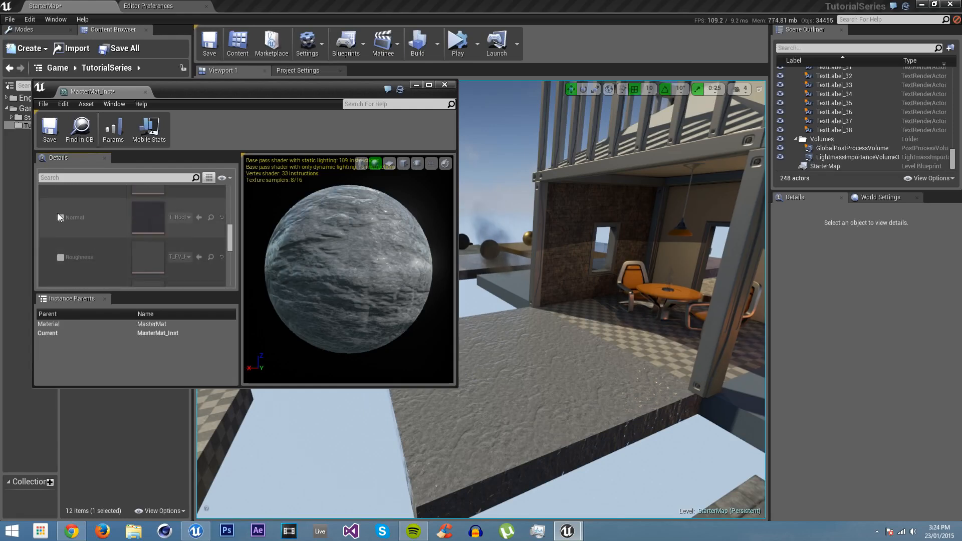
{"action": "left_click", "coordinate": [60, 217]}
{"action": "left_click", "coordinate": [187, 217]}
{"action": "type", "text": "ste"}
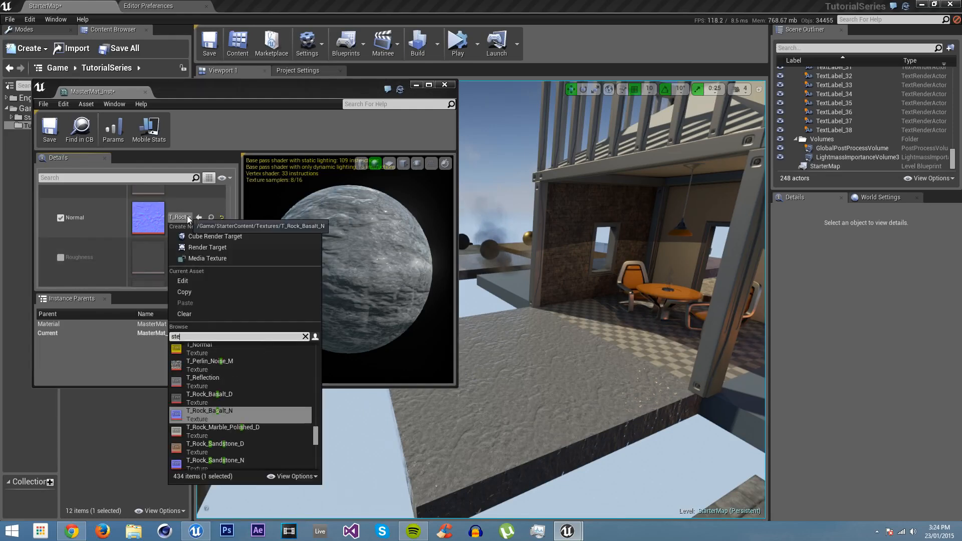
{"action": "type", "text": "el"}
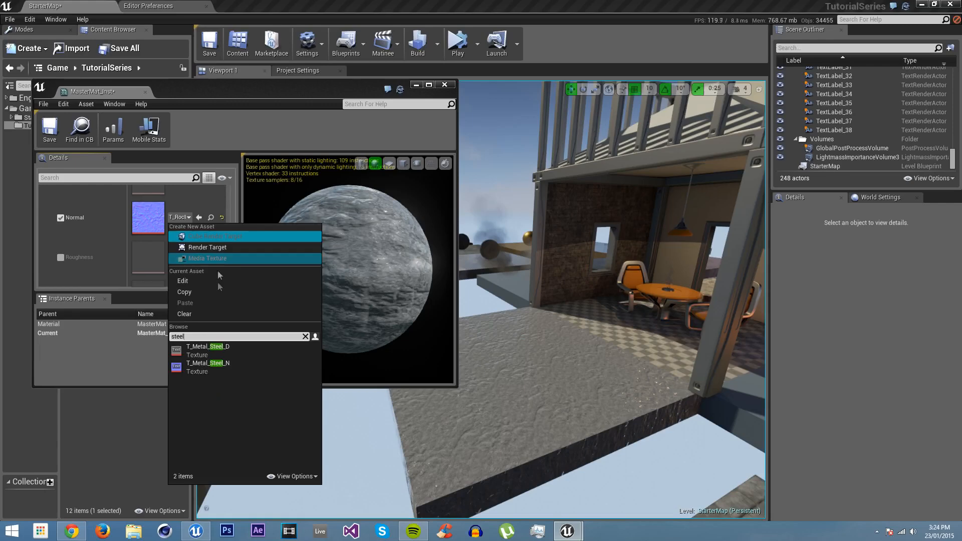
{"action": "left_click", "coordinate": [216, 371]}
{"action": "mouse_move", "coordinate": [621, 338]}
{"action": "right_mouse_down"}
{"action": "mouse_move", "coordinate": [624, 366]}
{"action": "mouse_move", "coordinate": [609, 376]}
{"action": "mouse_move", "coordinate": [646, 363]}
{"action": "mouse_move", "coordinate": [637, 358]}
{"action": "mouse_move", "coordinate": [697, 353]}
{"action": "mouse_move", "coordinate": [632, 350]}
{"action": "right_mouse_up"}
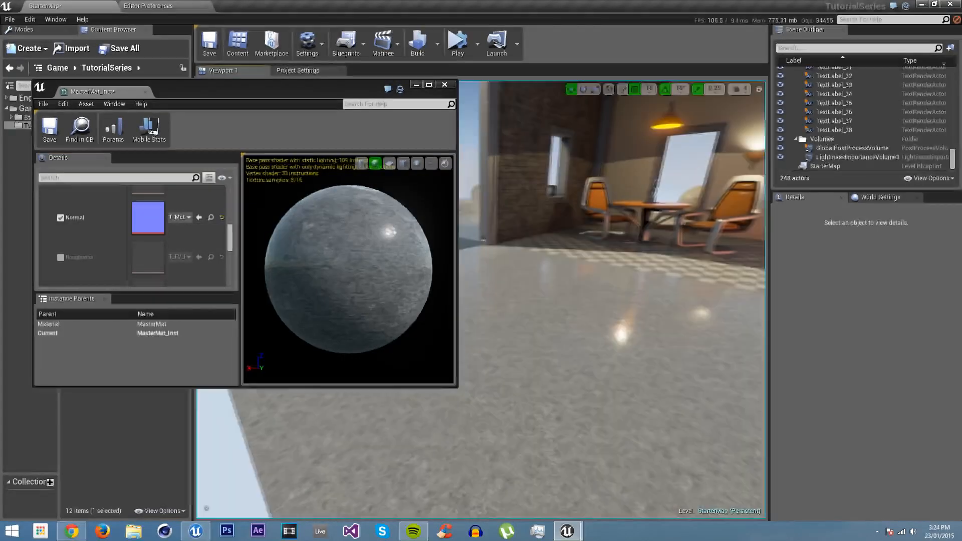
Try the T_CobbleStone_Rough_D texture as the Roughness texture override and inspect its effect on the slab
{"action": "scroll", "coordinate": [110, 253], "scroll_direction": "down", "scroll_amount": 3}
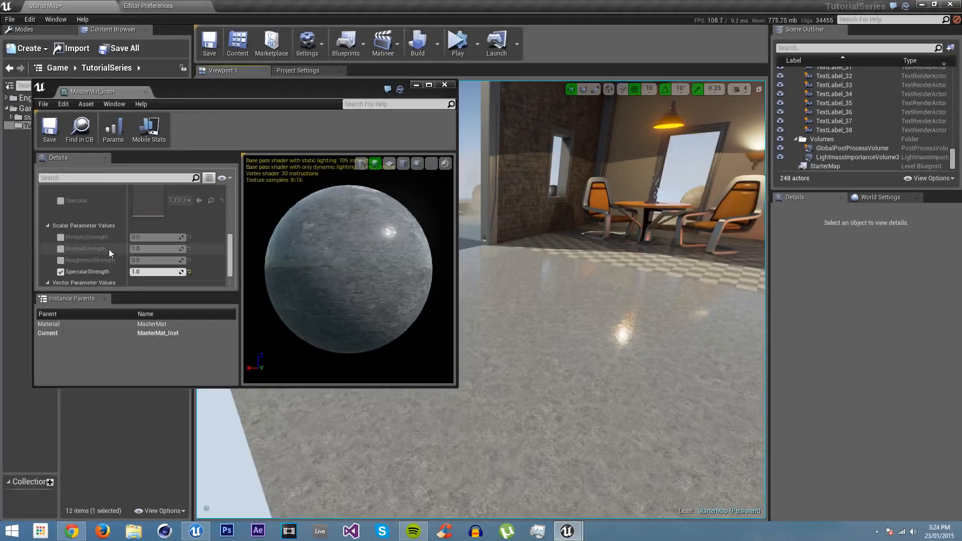
{"action": "scroll", "coordinate": [109, 249], "scroll_direction": "up", "scroll_amount": 2}
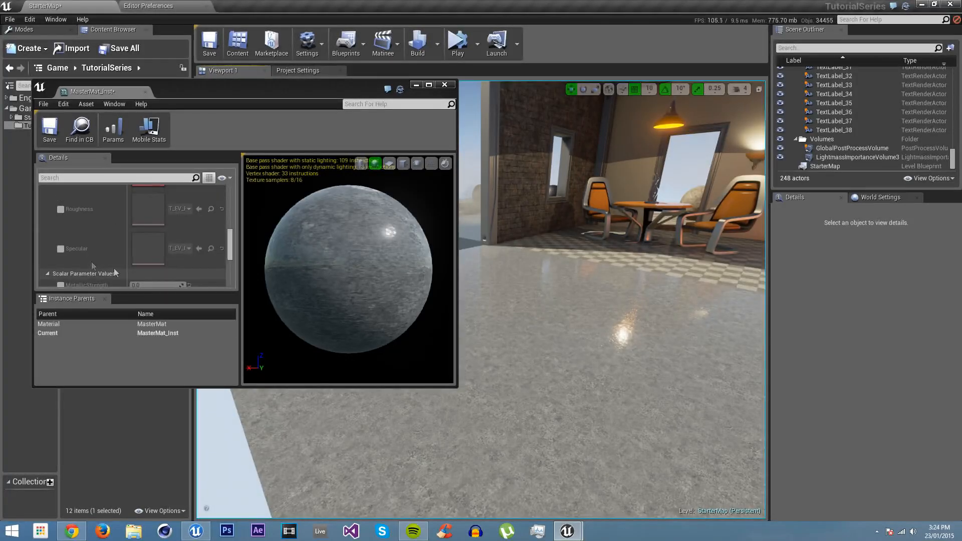
{"action": "left_click", "coordinate": [60, 210]}
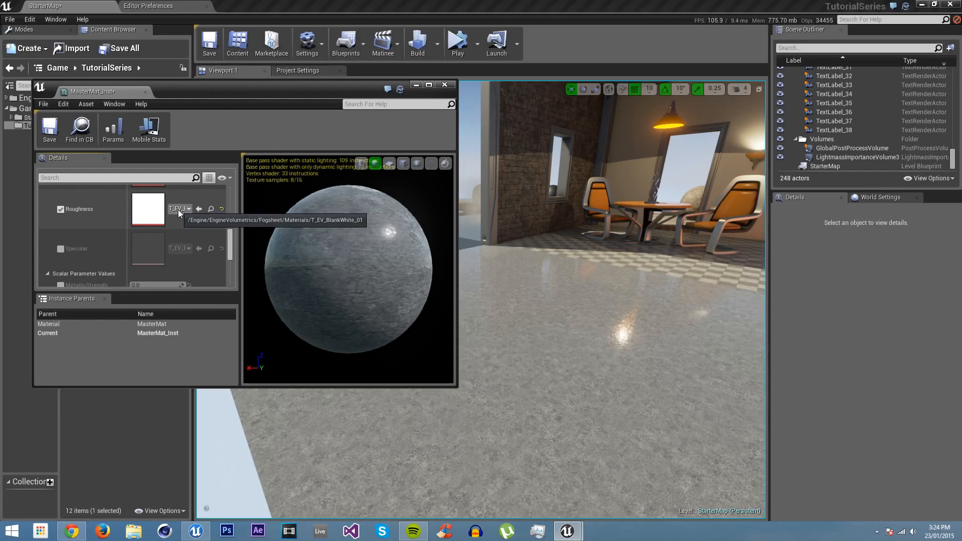
{"action": "left_click", "coordinate": [179, 209]}
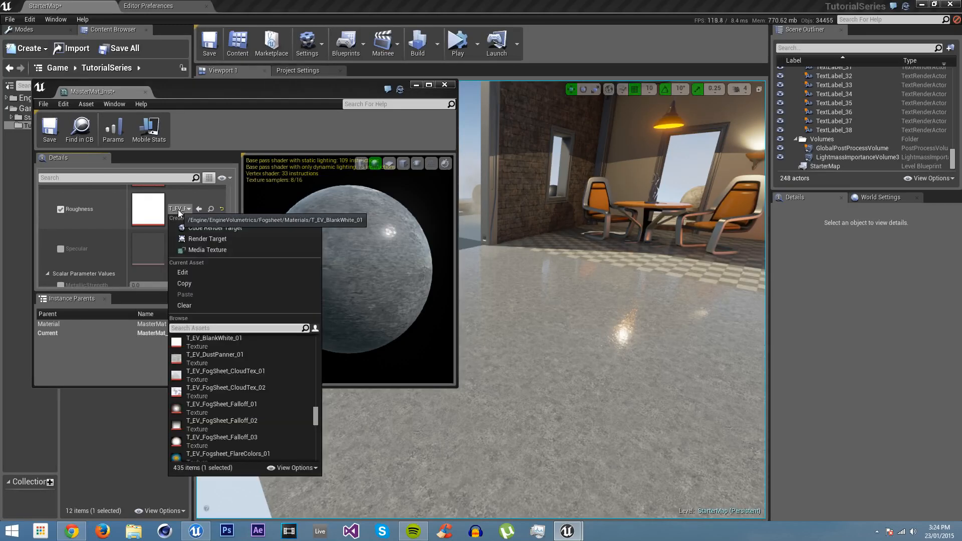
{"action": "type", "text": "rough"}
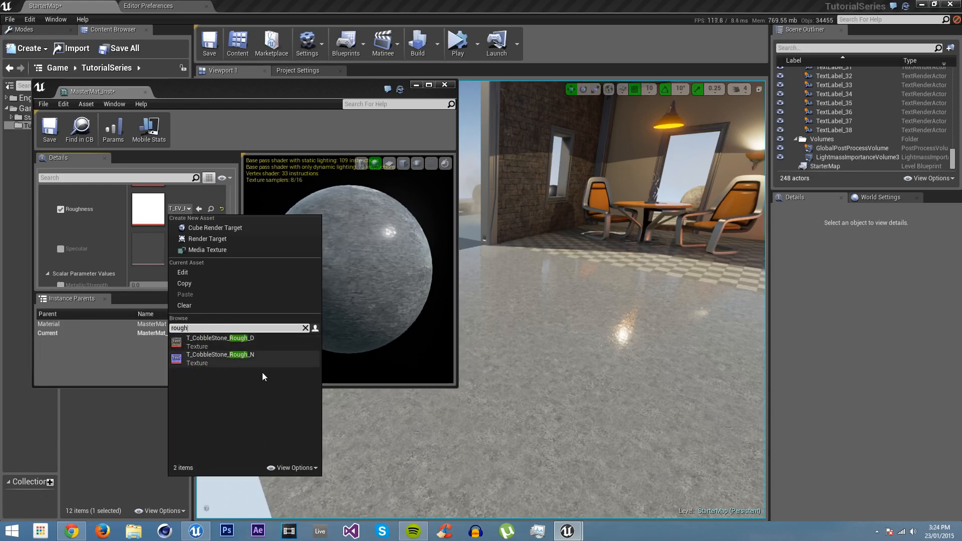
{"action": "left_click", "coordinate": [241, 343]}
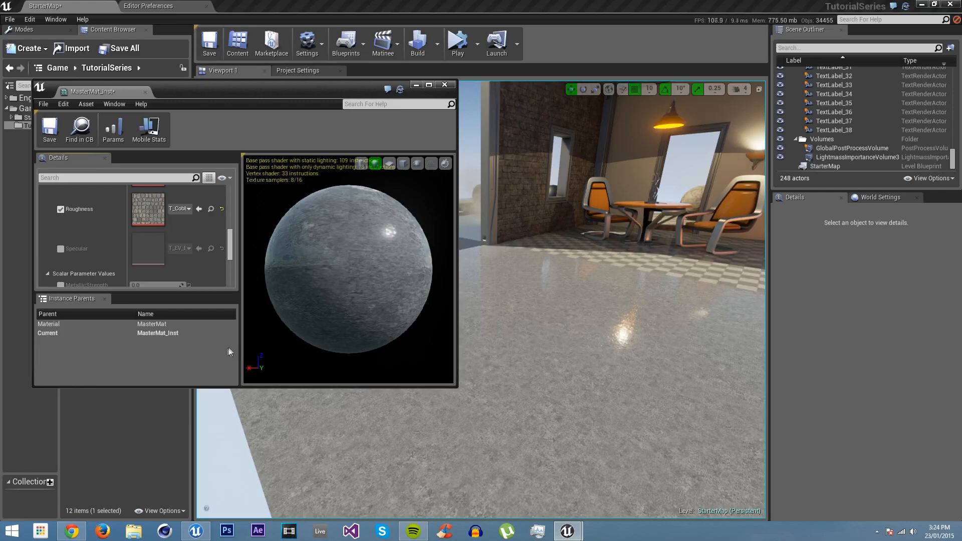
{"action": "mouse_move", "coordinate": [552, 322]}
{"action": "right_mouse_down"}
{"action": "mouse_move", "coordinate": [479, 346]}
{"action": "mouse_move", "coordinate": [522, 338]}
{"action": "mouse_move", "coordinate": [428, 321]}
{"action": "mouse_move", "coordinate": [557, 314]}
{"action": "mouse_move", "coordinate": [539, 341]}
{"action": "mouse_move", "coordinate": [521, 347]}
{"action": "mouse_move", "coordinate": [516, 340]}
{"action": "mouse_move", "coordinate": [562, 321]}
{"action": "mouse_move", "coordinate": [554, 325]}
{"action": "right_mouse_up"}
{"action": "key", "text": "w"}
Switch the Roughness texture override off and on again, and reset its texture to the default
{"action": "scroll", "coordinate": [70, 254], "scroll_direction": "up", "scroll_amount": 2}
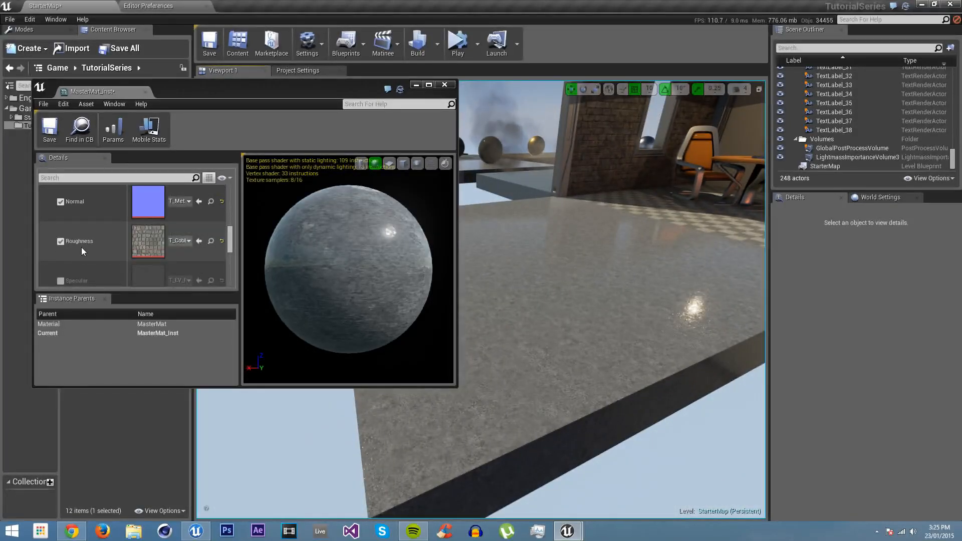
{"action": "left_click", "coordinate": [61, 242]}
{"action": "scroll", "coordinate": [62, 241], "scroll_direction": "down", "scroll_amount": 1}
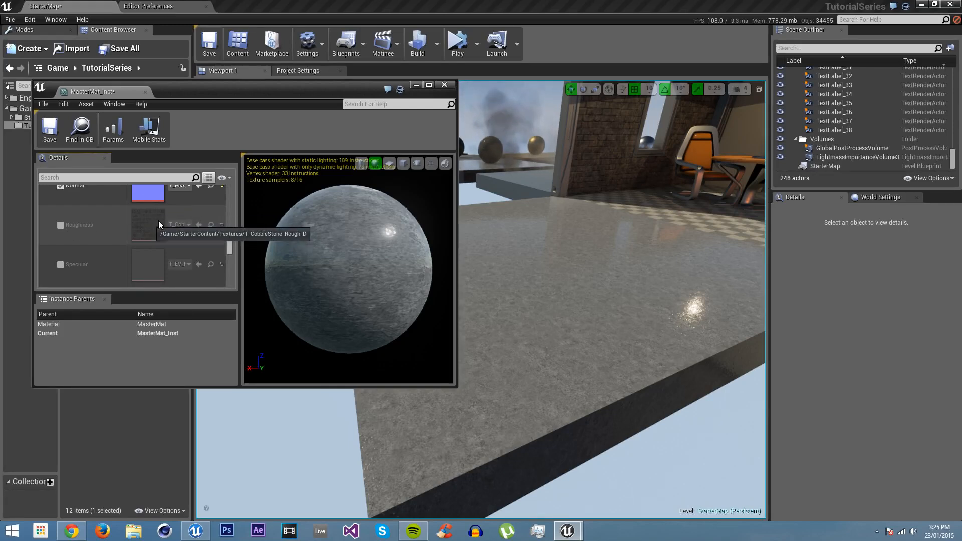
{"action": "left_click", "coordinate": [60, 225]}
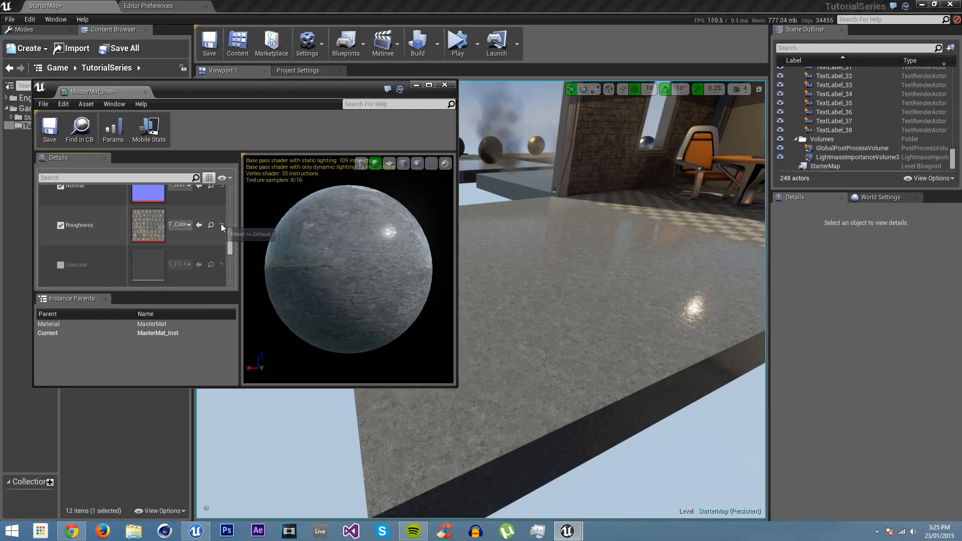
{"action": "left_click", "coordinate": [221, 225]}
Try the T_Specular texture as the Specular texture override and inspect its effect on the slab
{"action": "scroll", "coordinate": [170, 238], "scroll_direction": "down", "scroll_amount": 2}
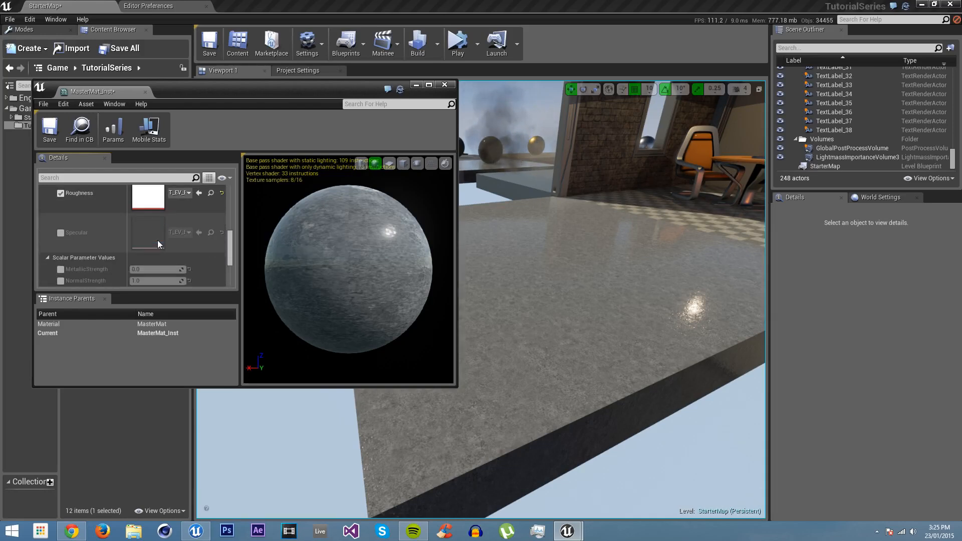
{"action": "left_click", "coordinate": [60, 233]}
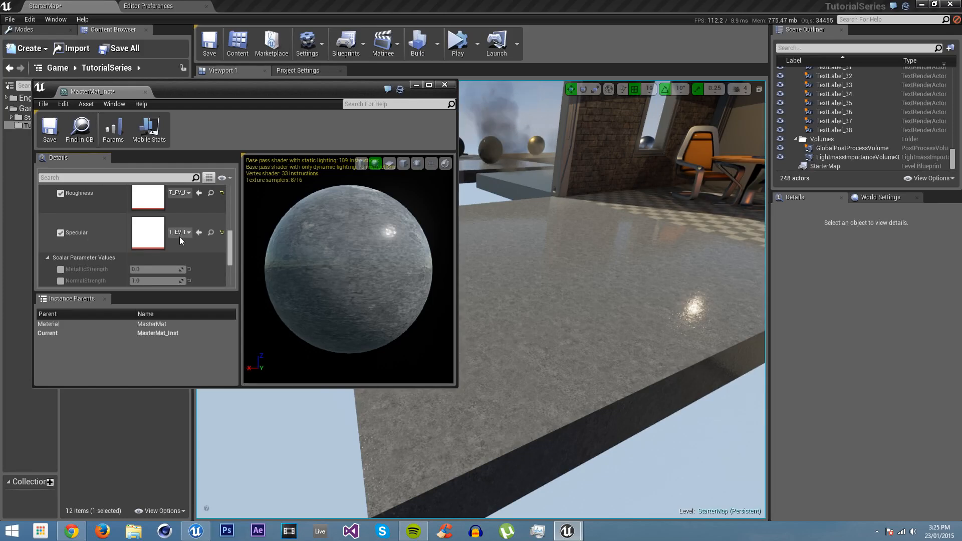
{"action": "left_click", "coordinate": [179, 234]}
{"action": "type", "text": "spec"}
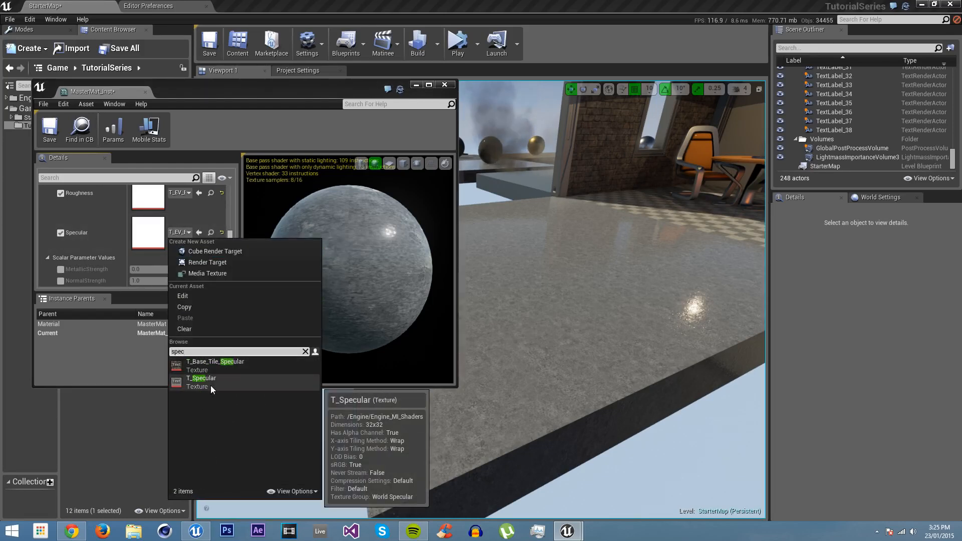
{"action": "left_click", "coordinate": [211, 386]}
{"action": "right_click_drag", "start_coordinate": [210, 386], "coordinate": [211, 396]}
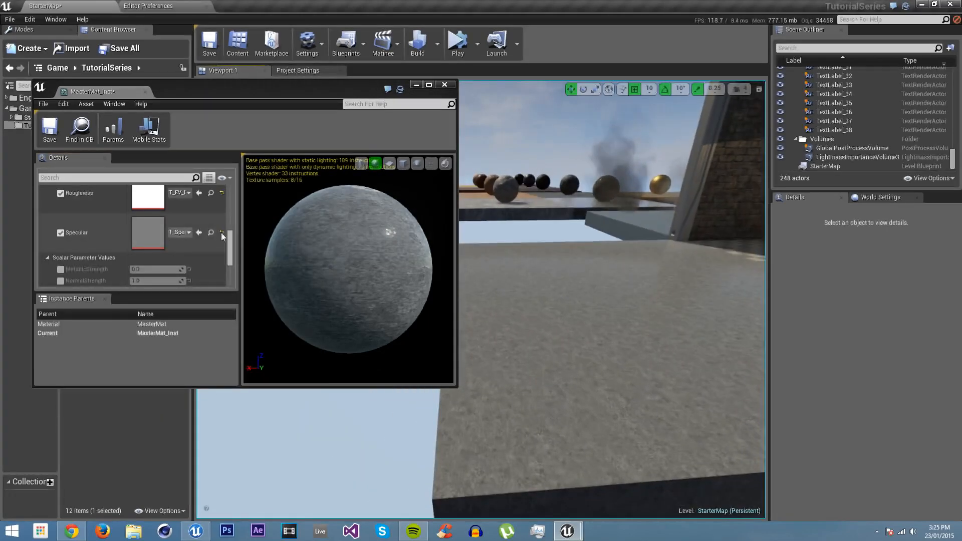
Reset the Specular texture to its default, disable the Specular and Roughness texture overrides, and view the slab
{"action": "left_click", "coordinate": [222, 233]}
{"action": "left_click", "coordinate": [60, 232]}
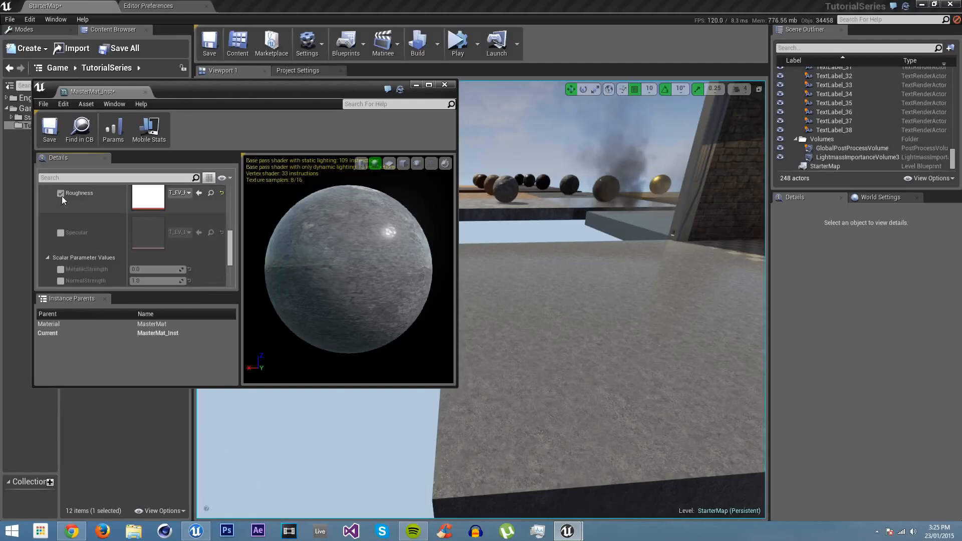
{"action": "left_click", "coordinate": [61, 193]}
{"action": "right_click_drag", "start_coordinate": [548, 300], "coordinate": [548, 301]}
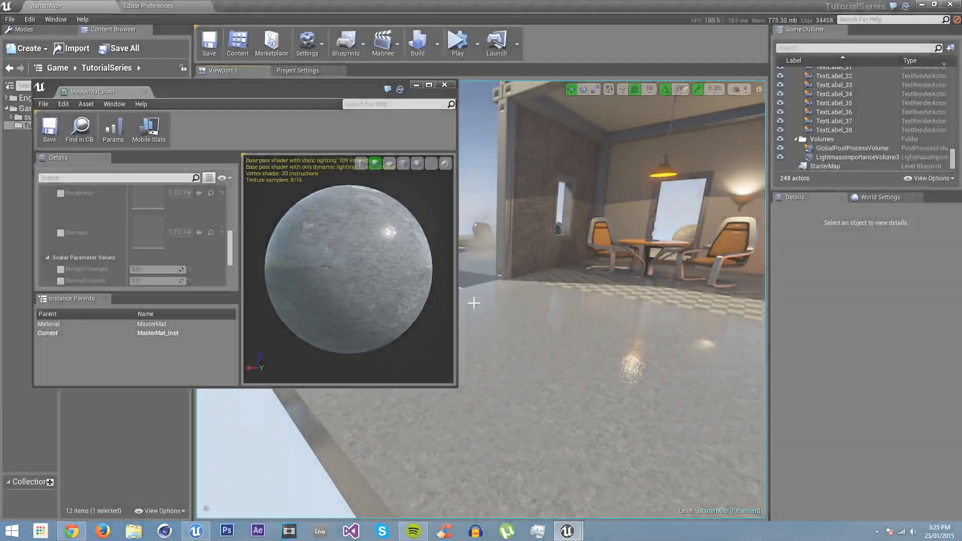